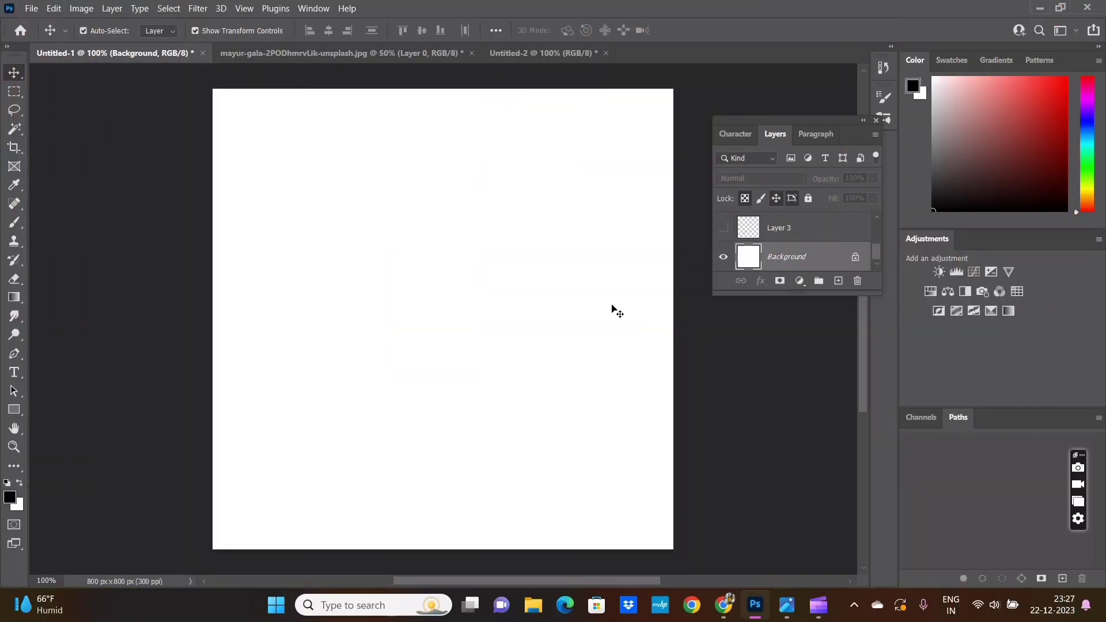
Paste the heart-hands sunset photo into the square poster document as a new layer
left_click(337, 56)
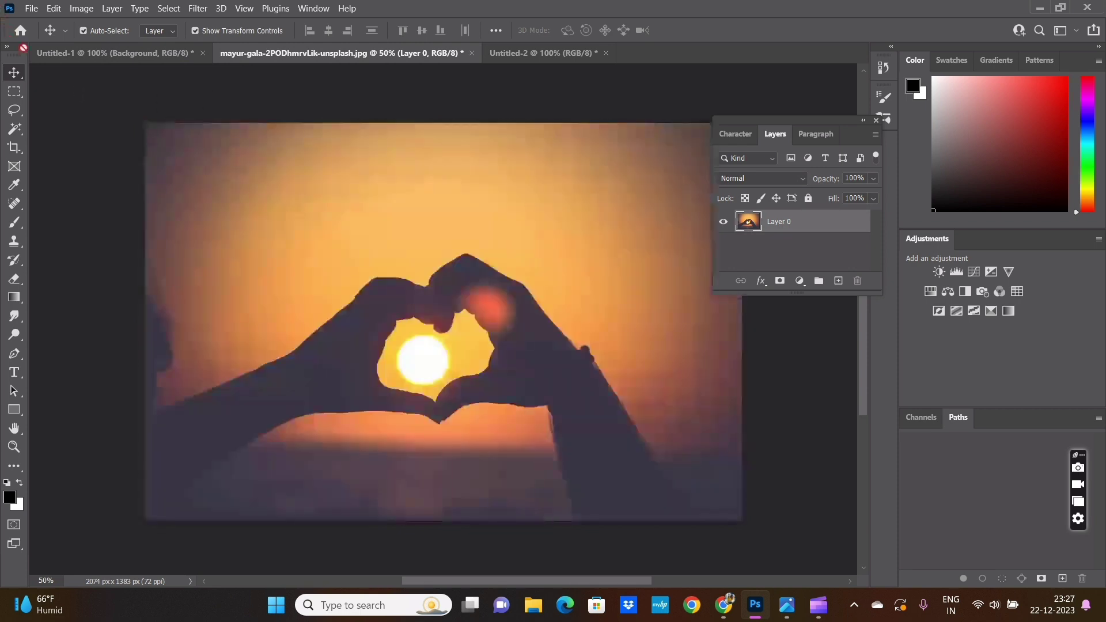
left_click(62, 54)
key("ctrl+v")
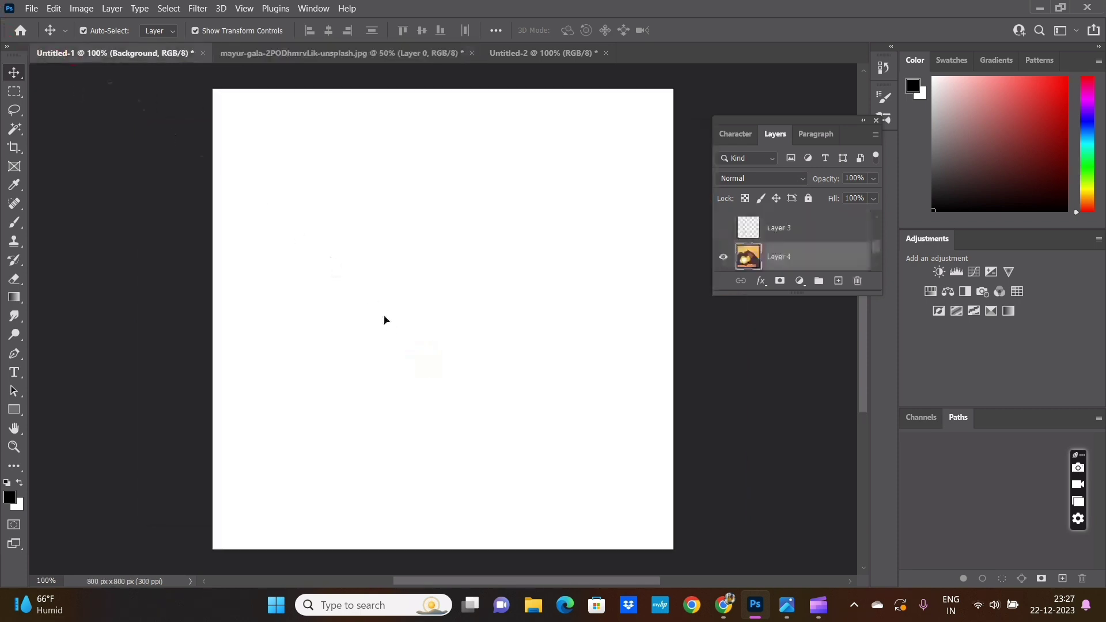
left_click_drag(357, 275, 554, 345)
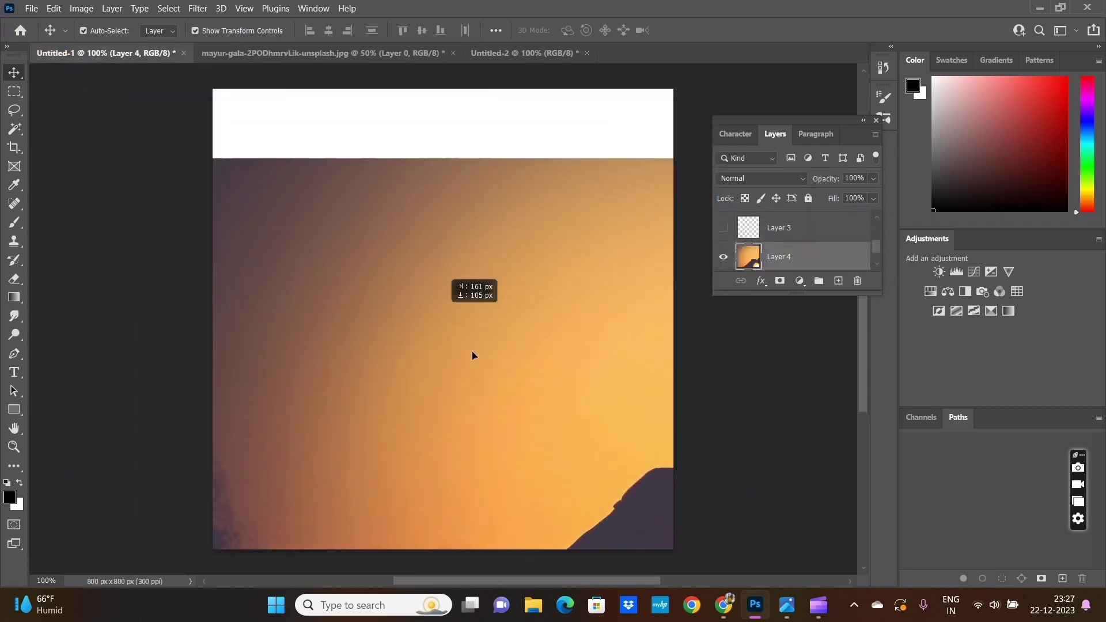
left_click_drag(379, 254, 478, 406)
Scale the photo to span the canvas width and centre it at the top
key("ctrl+t")
mouse_move(298, 242)
left_mouse_down()
mouse_move(492, 369)
mouse_move(368, 213)
left_mouse_up()
mouse_move(296, 168)
left_mouse_down()
mouse_move(541, 361)
mouse_move(258, 107)
mouse_move(493, 257)
left_mouse_up()
mouse_move(614, 417)
left_mouse_down()
mouse_move(496, 332)
mouse_move(320, 251)
left_mouse_up()
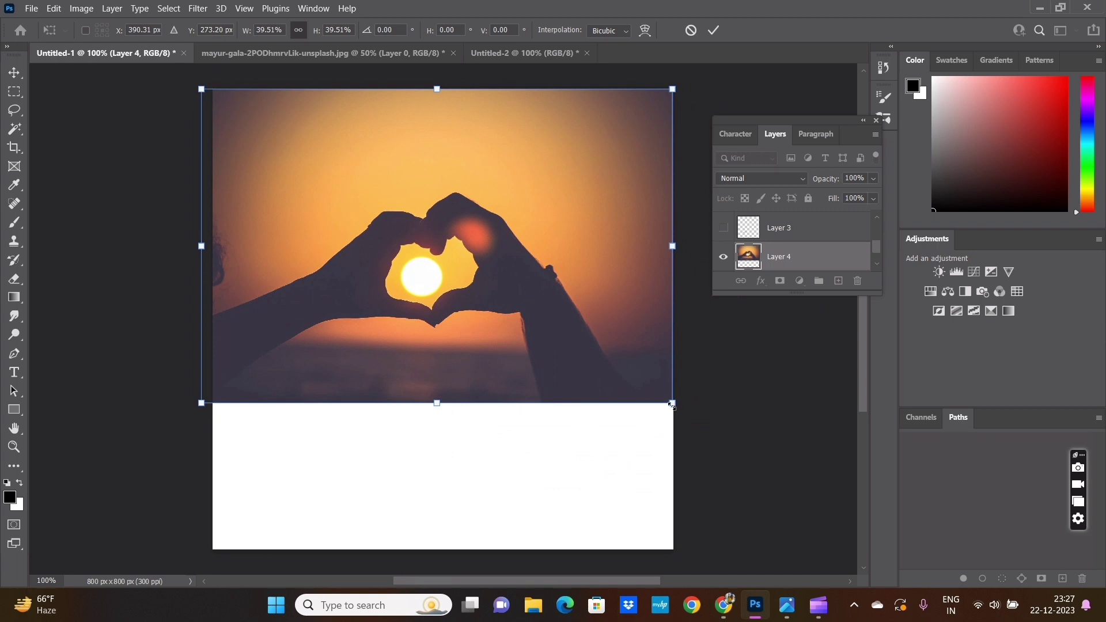
left_click_drag(672, 403, 728, 486)
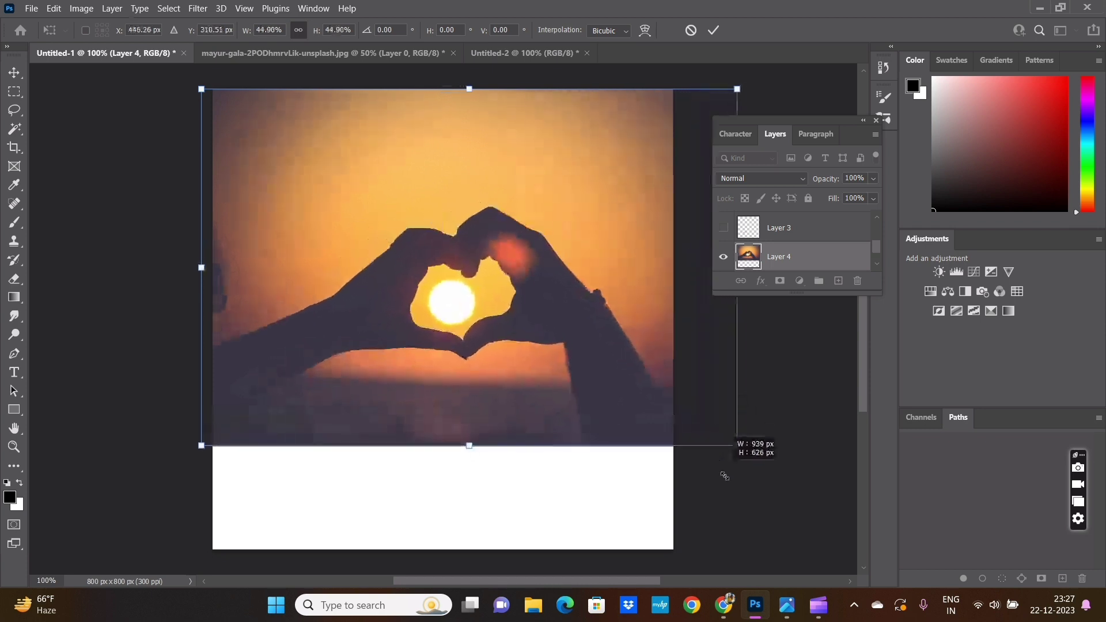
left_click_drag(636, 411, 599, 406)
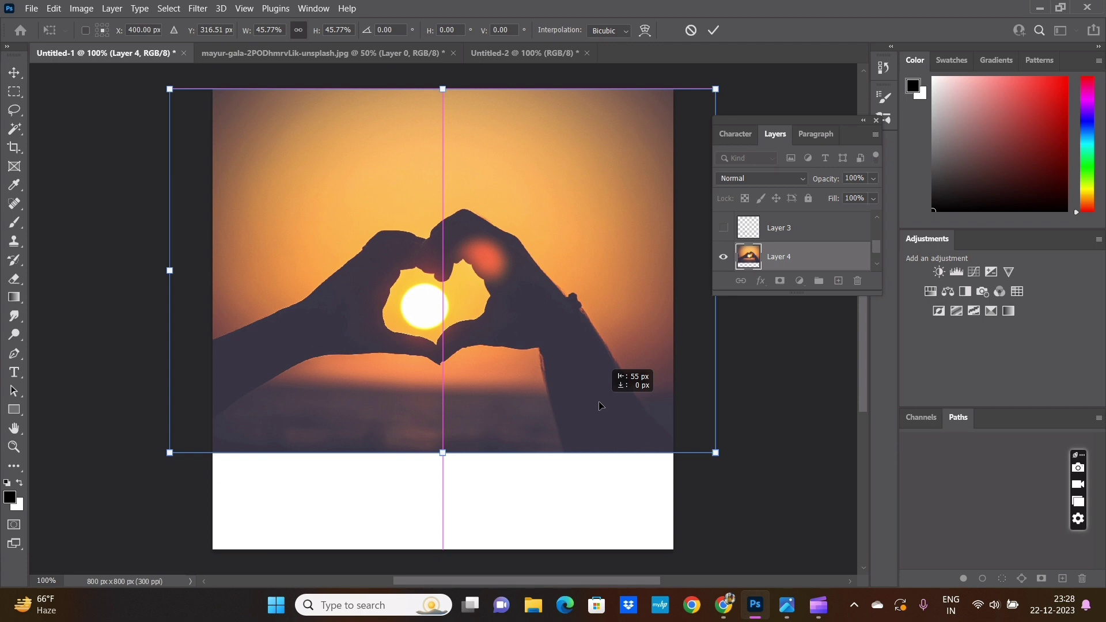
key("Return")
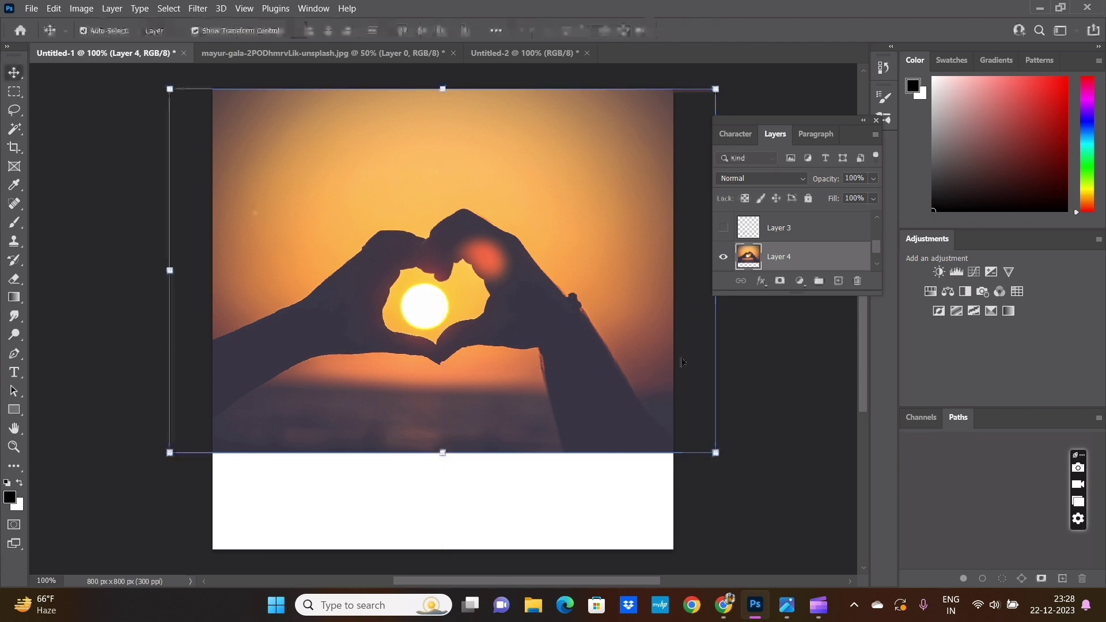
Select the entire square canvas and add a new empty layer above the photo
left_click(14, 91)
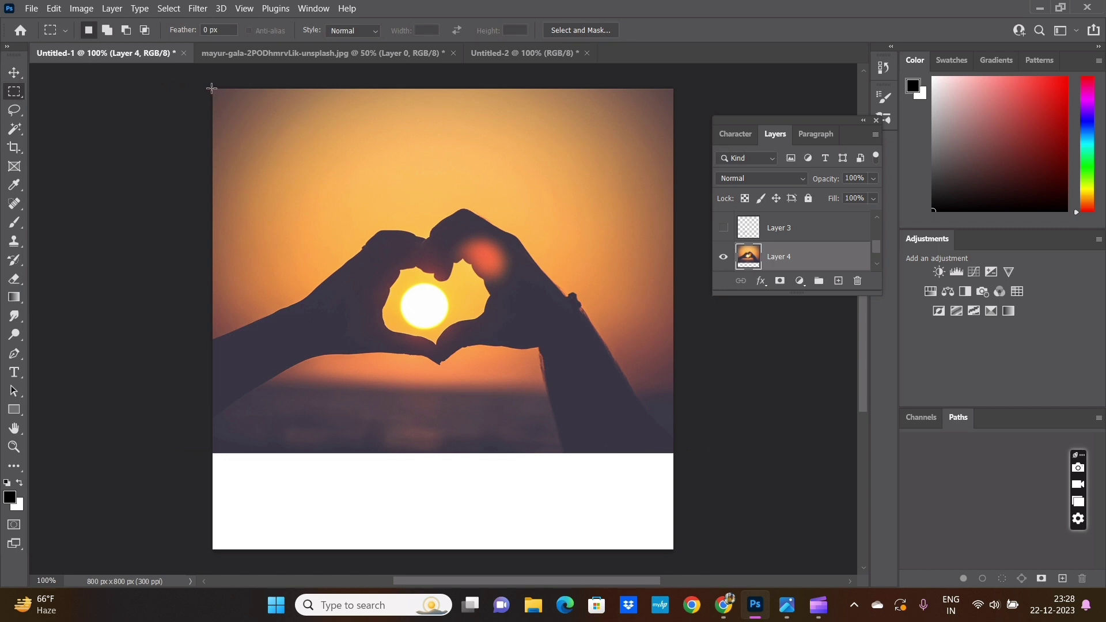
left_click_drag(211, 89, 674, 550)
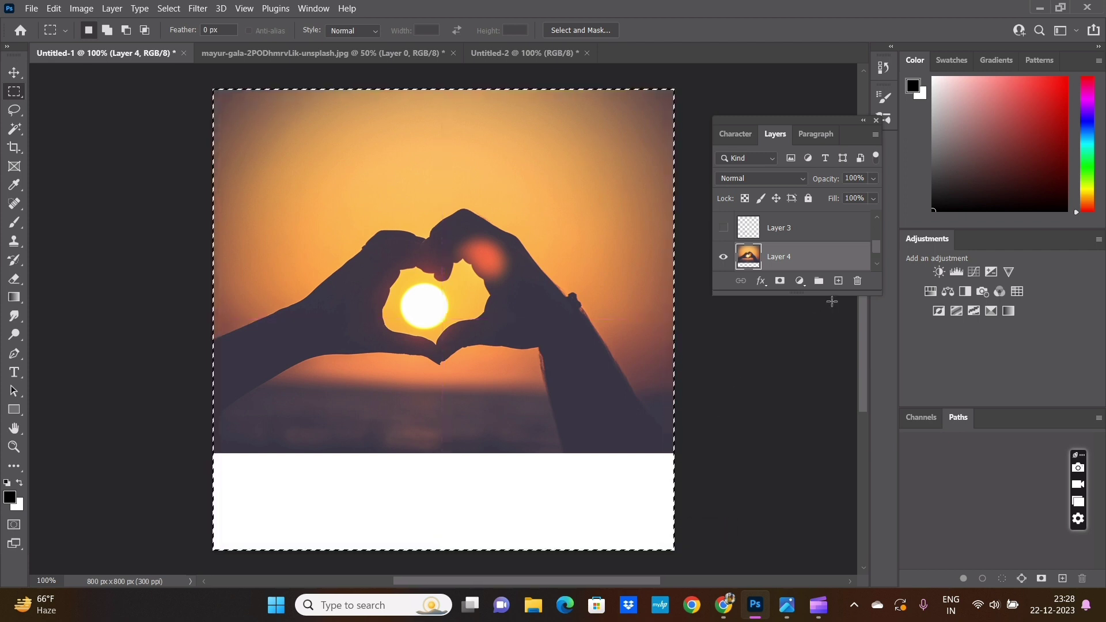
left_click(838, 282)
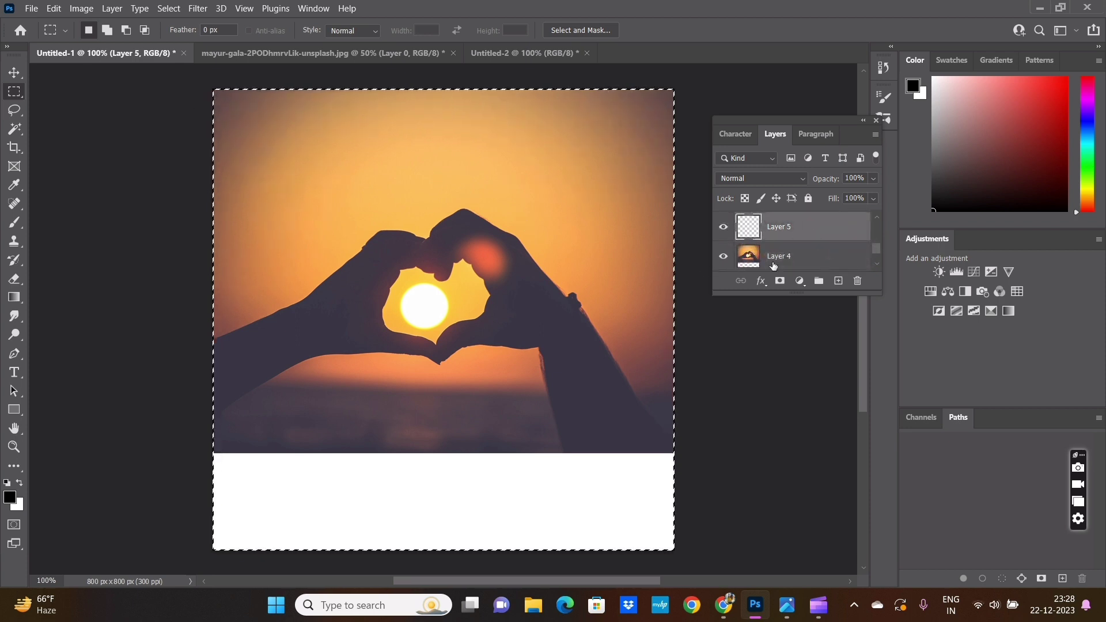
left_click(15, 300)
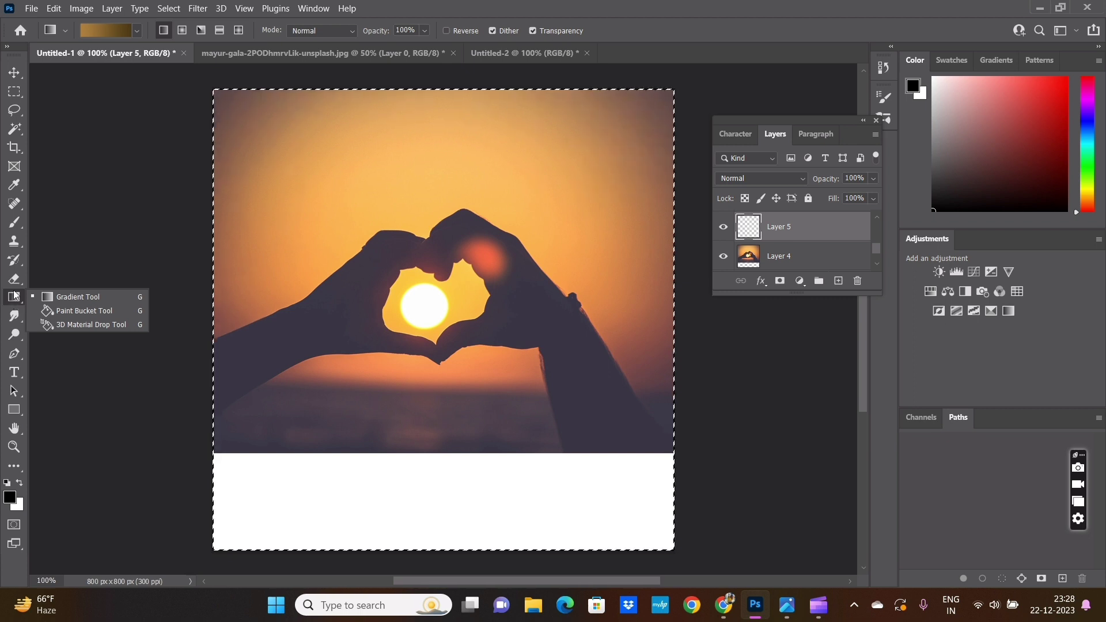
Set the gradient to Basics > Foreground to Transparent with the black stop at 14%
left_click(88, 33)
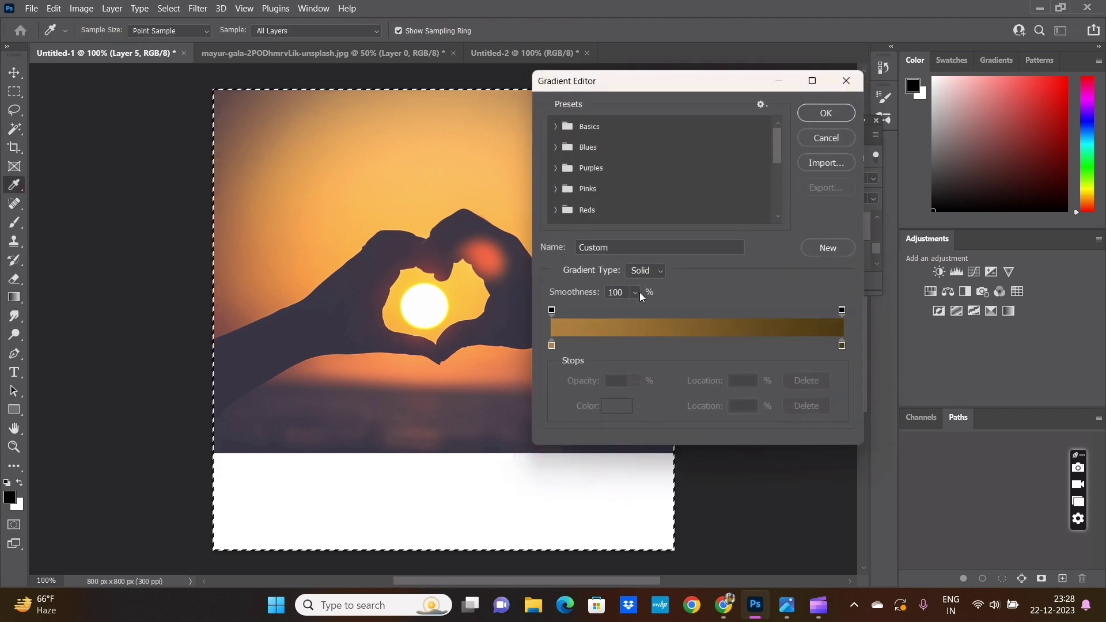
left_click_drag(614, 86, 504, 124)
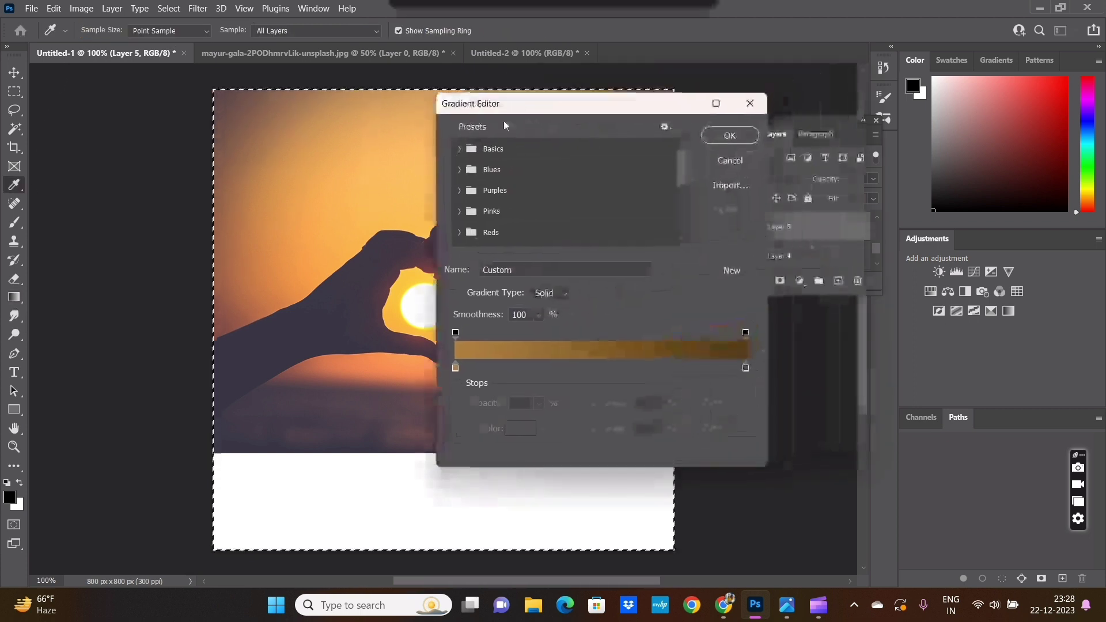
left_click(456, 149)
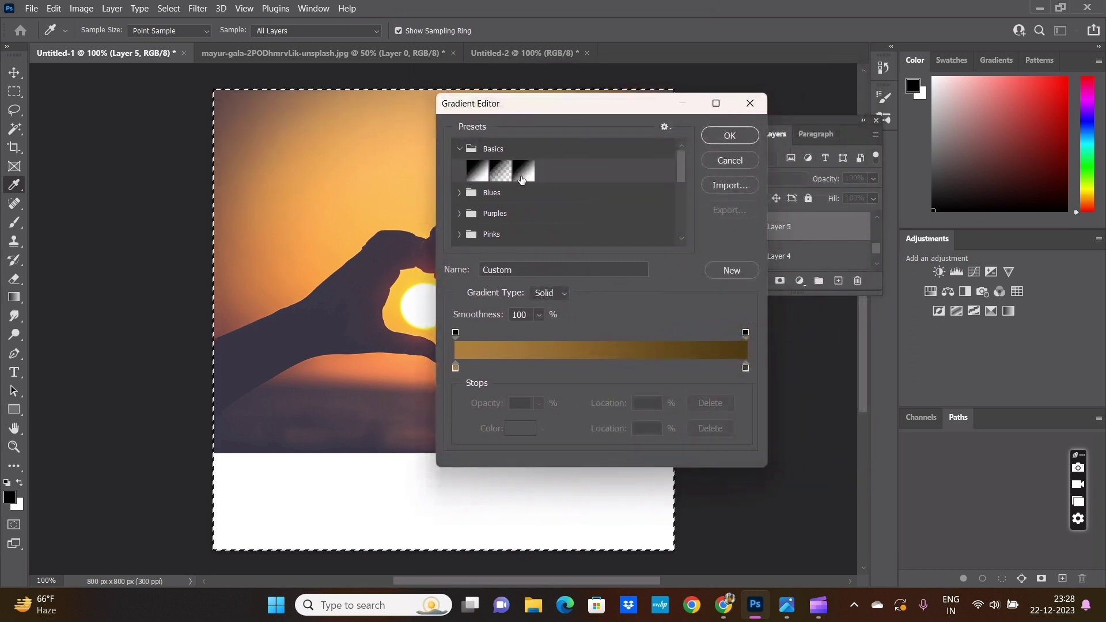
left_click(497, 173)
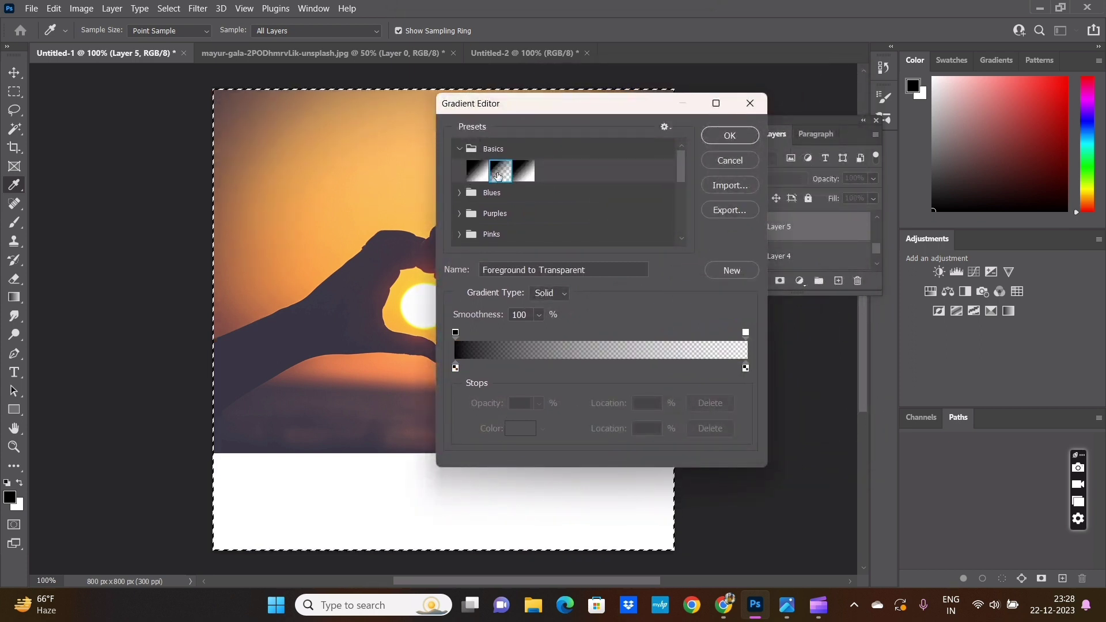
left_click_drag(455, 367, 509, 371)
left_click(730, 136)
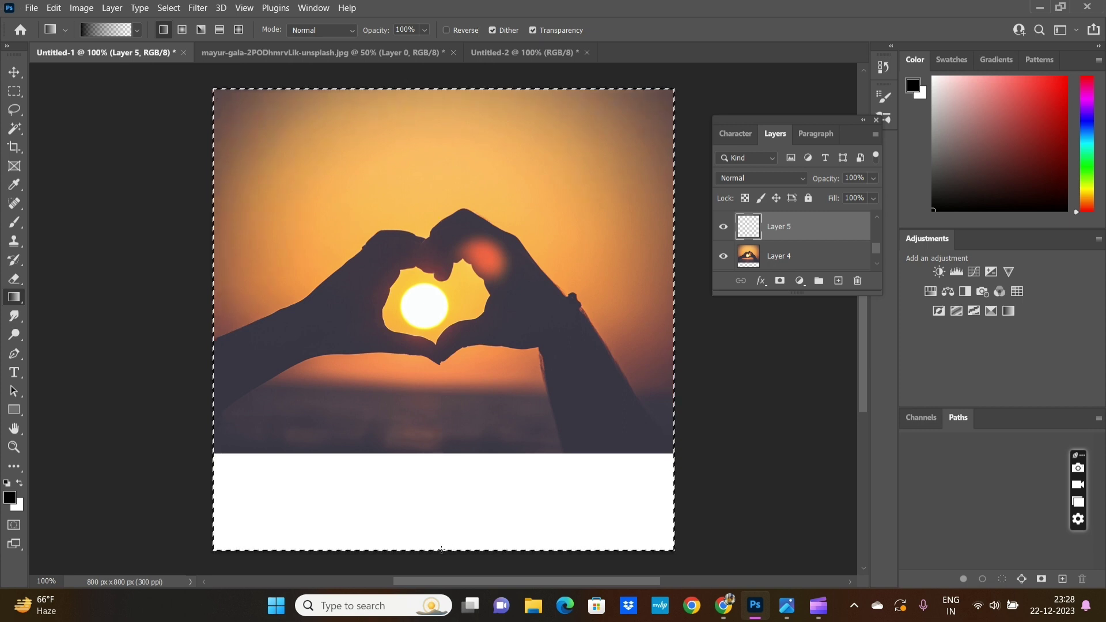
Draw repeated bottom-up black fades on the new layer, reaching up to the heart
left_click_drag(441, 550, 438, 85)
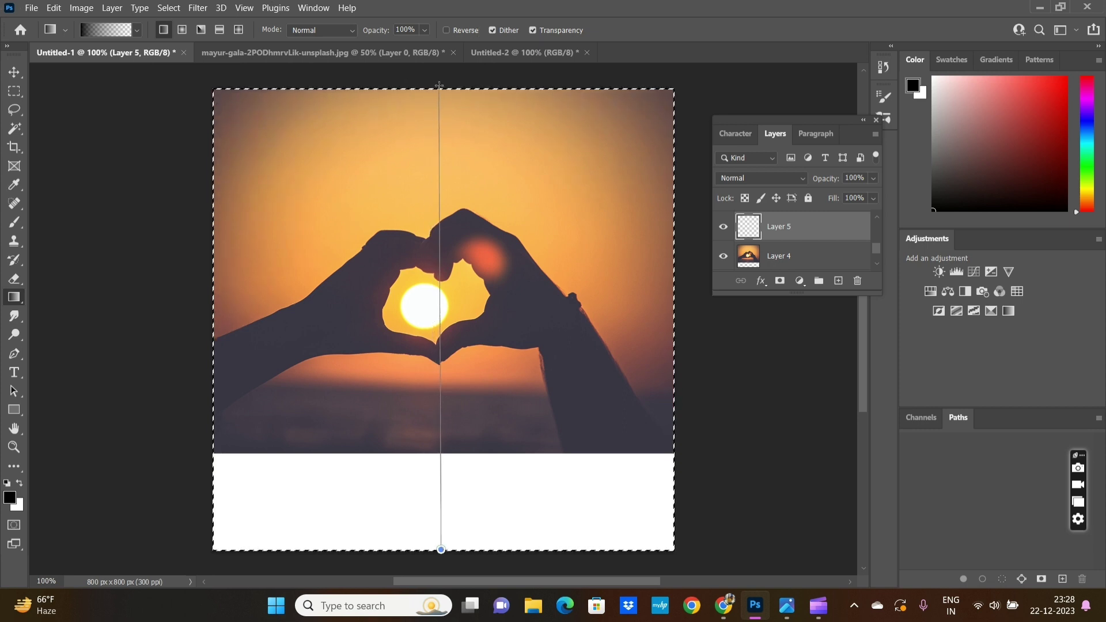
left_click_drag(434, 553, 433, 381)
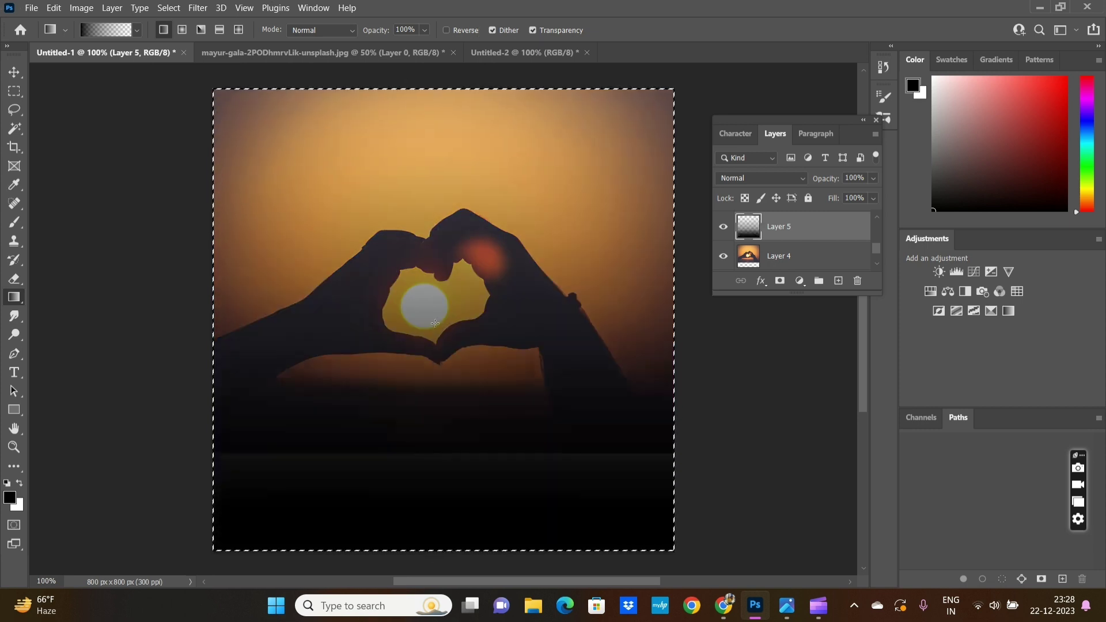
left_click_drag(448, 549, 433, 233)
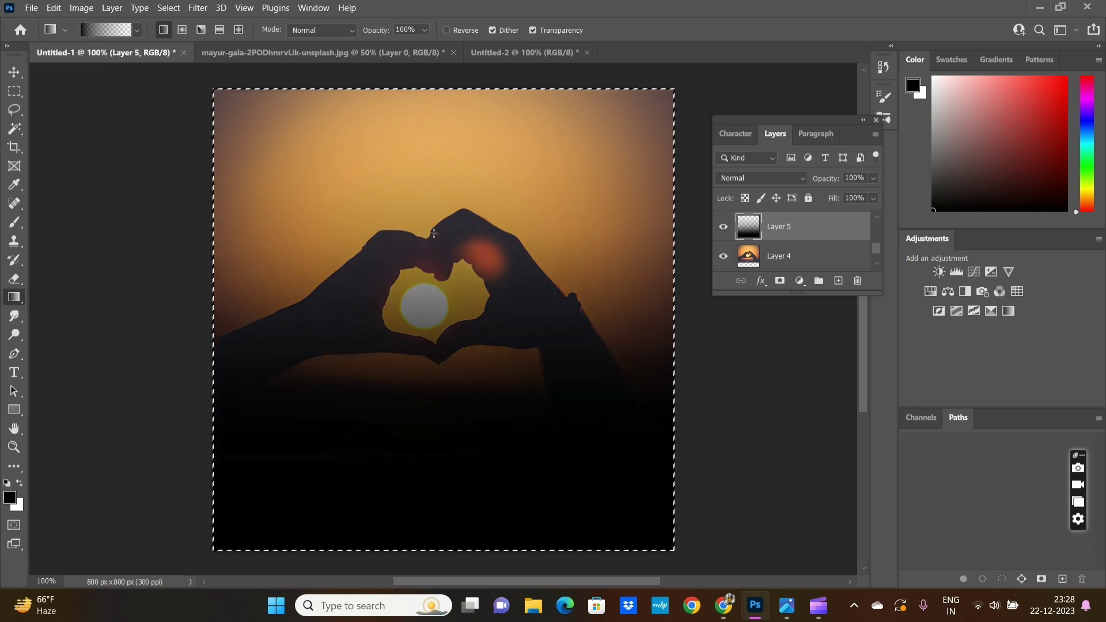
left_click_drag(436, 454, 435, 454)
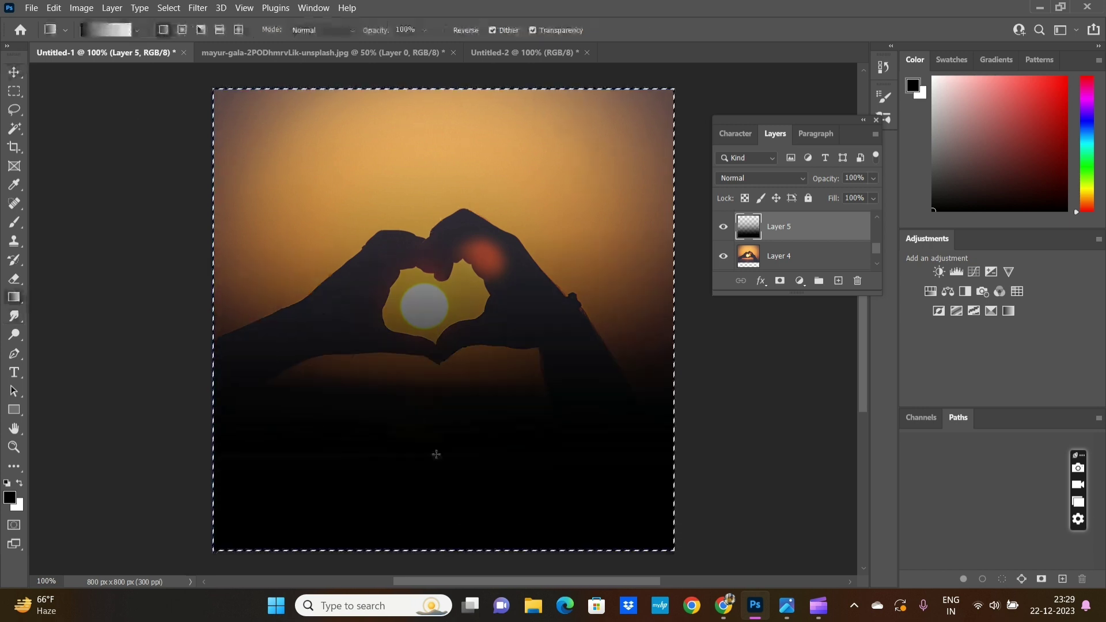
left_click_drag(438, 514, 456, 166)
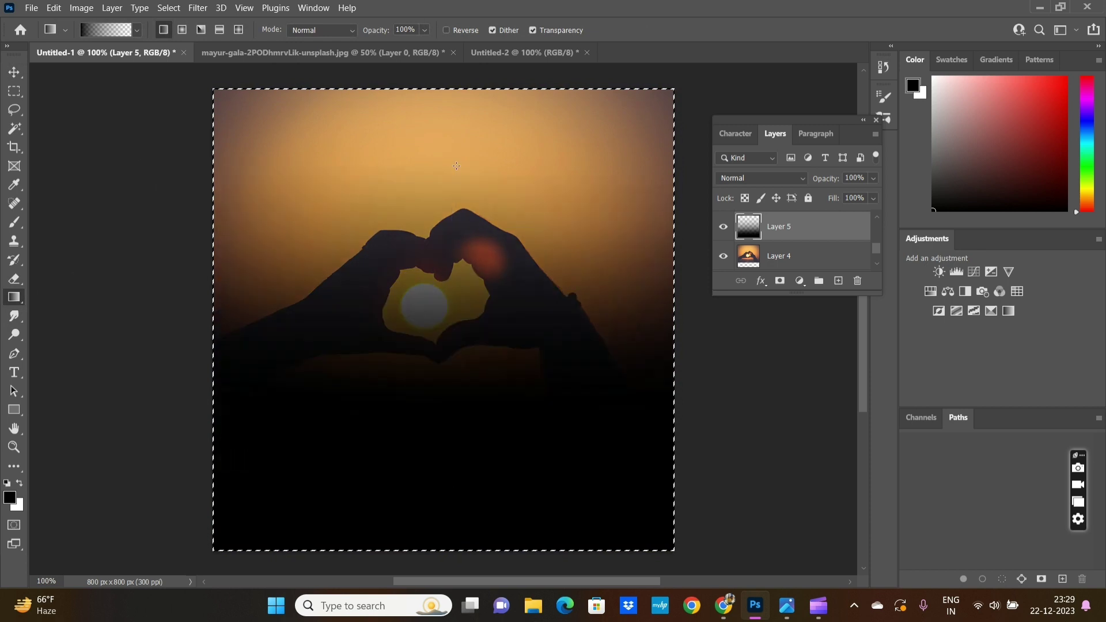
left_click_drag(454, 429, 454, 292)
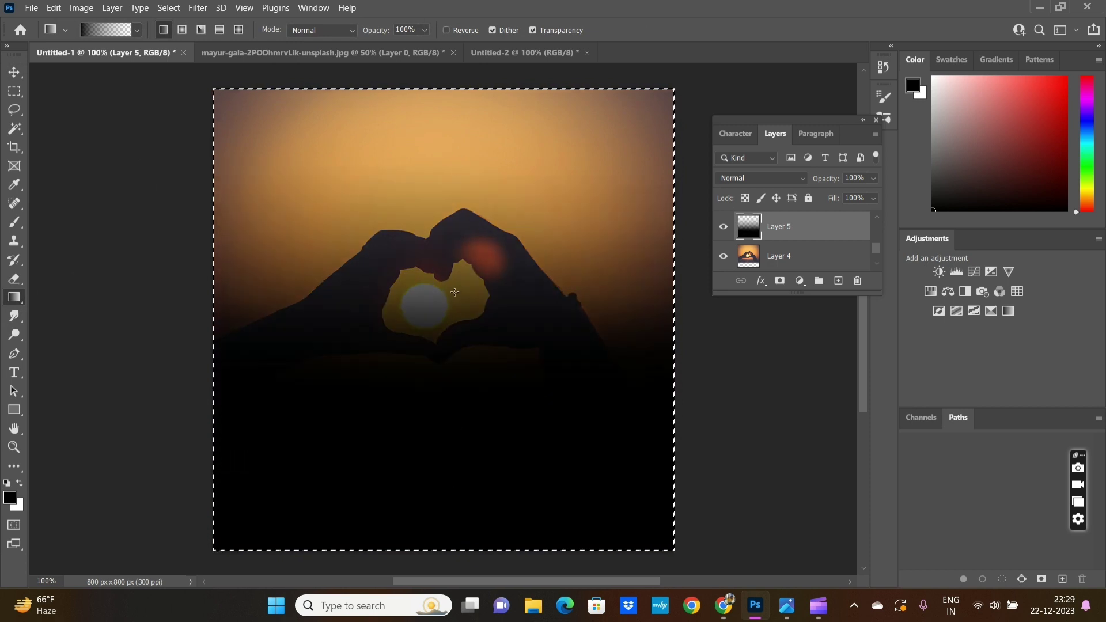
left_click(15, 73)
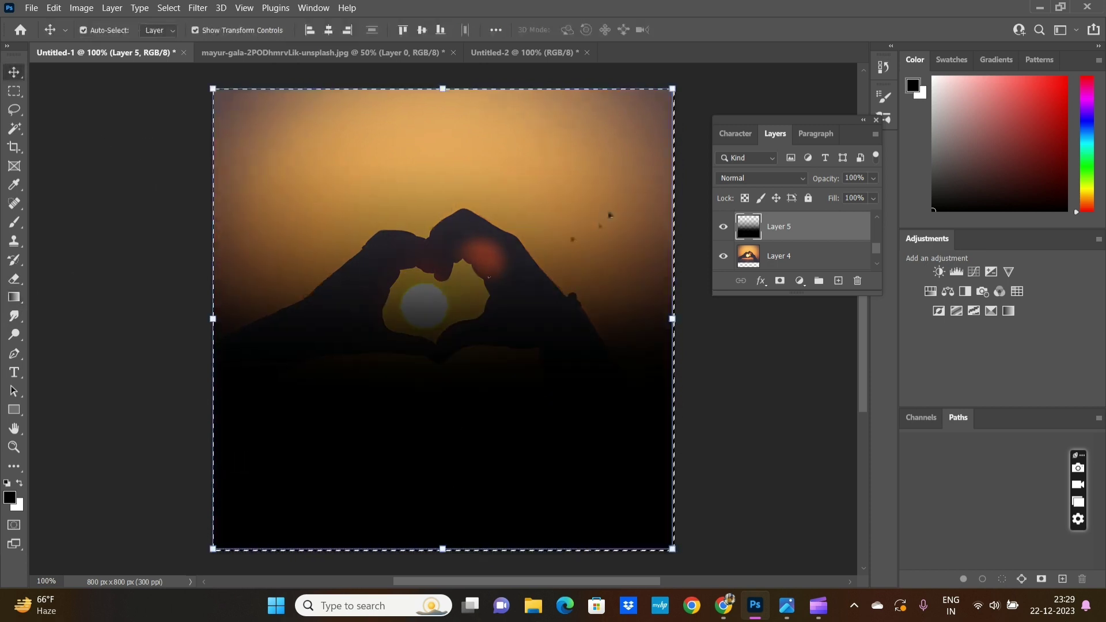
Clear the canvas selection and lock the black fade layer
left_click_drag(488, 277, 286, 338)
key("ctrl+d")
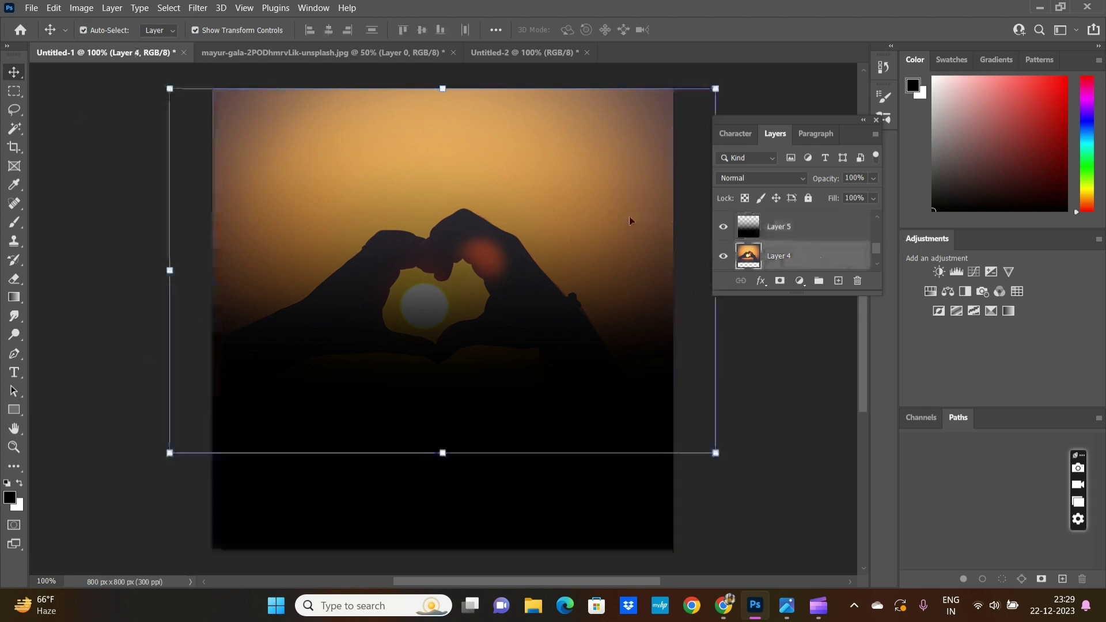
left_click(812, 263)
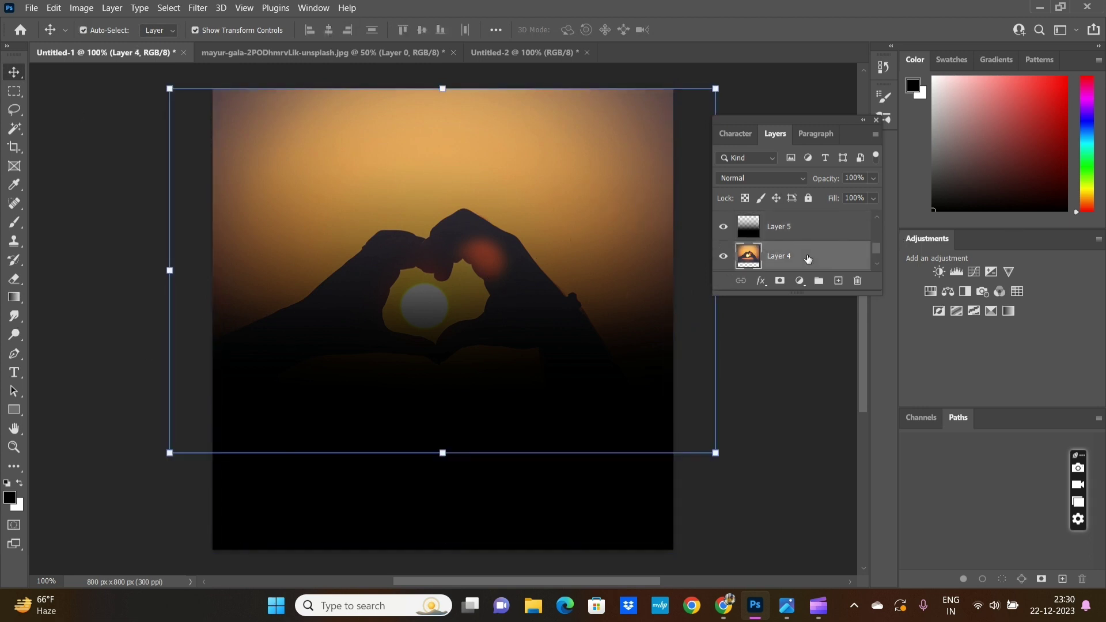
left_click(806, 226)
Nudge the sunset photo layer slightly upward on the canvas
left_click(808, 198)
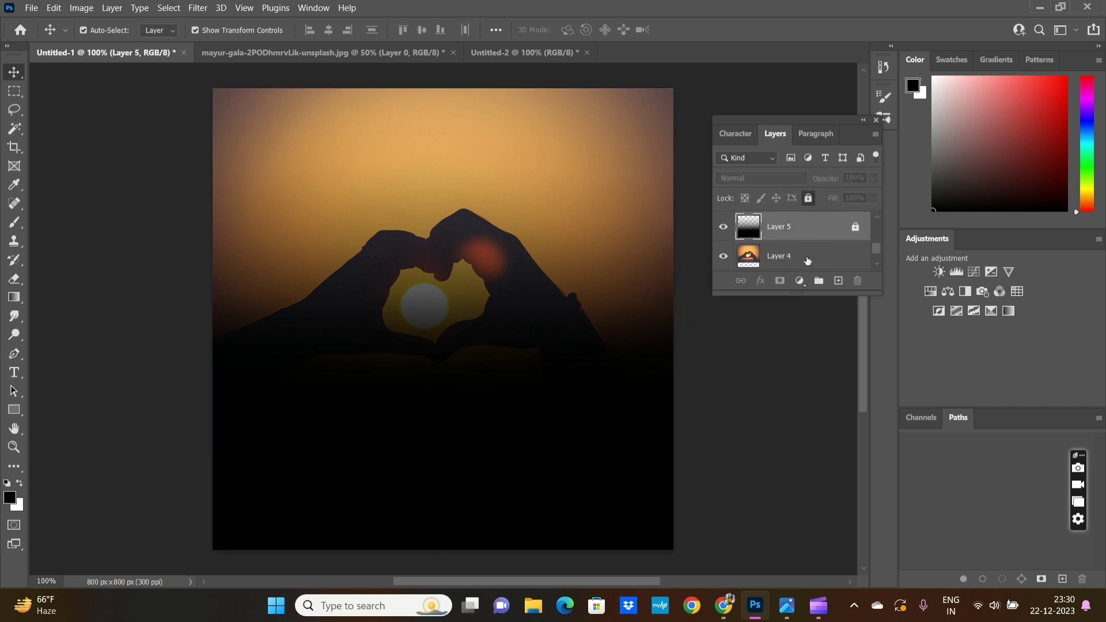
left_click(818, 262)
left_click_drag(588, 202, 582, 167)
left_click(794, 492)
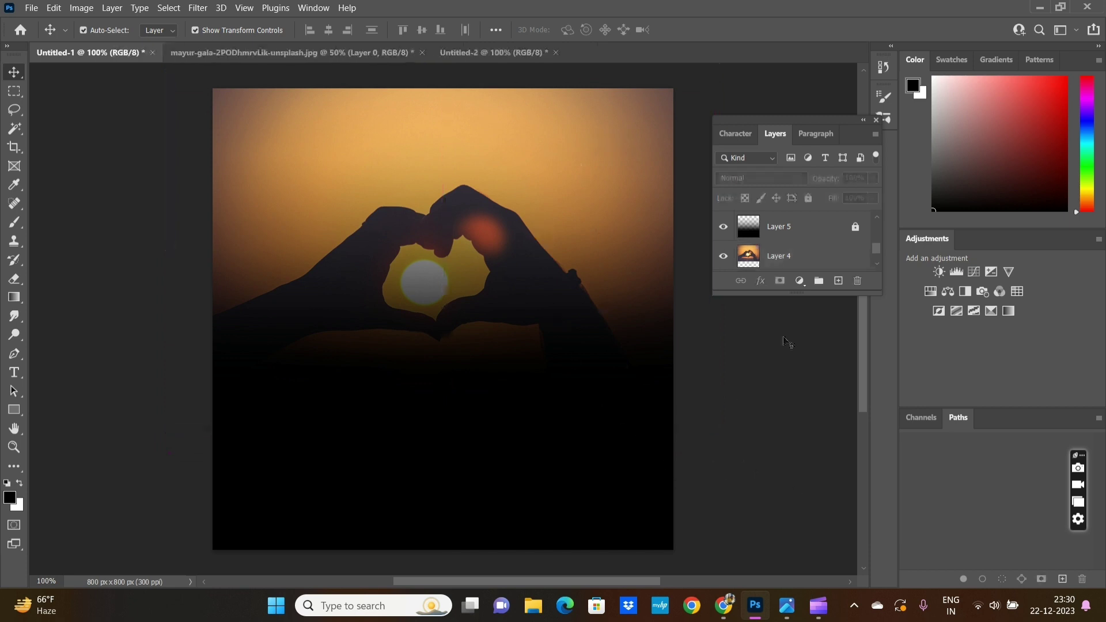
left_click(780, 260)
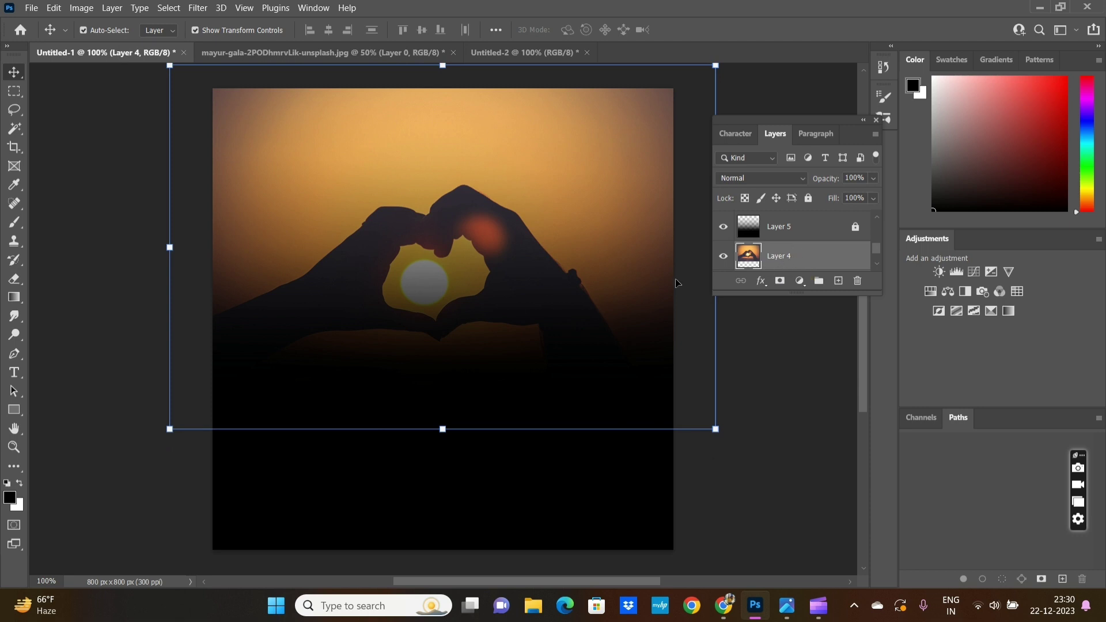
left_click(199, 495)
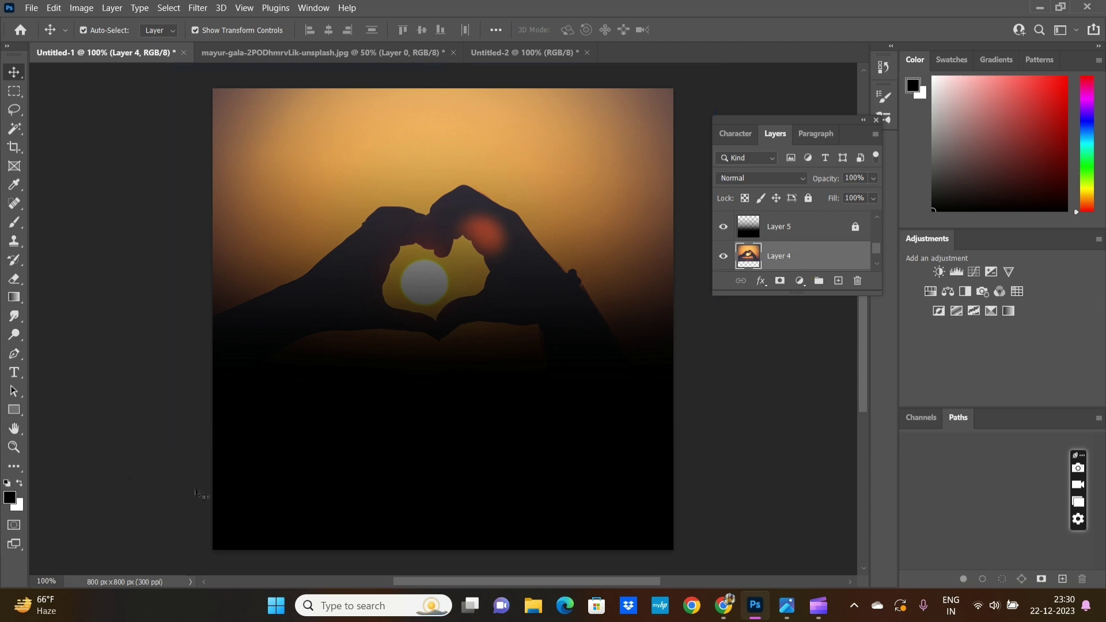
left_click(14, 372)
Replace the placeholder text with 'HAPPY' and centre it horizontally below the hands
left_click(396, 425)
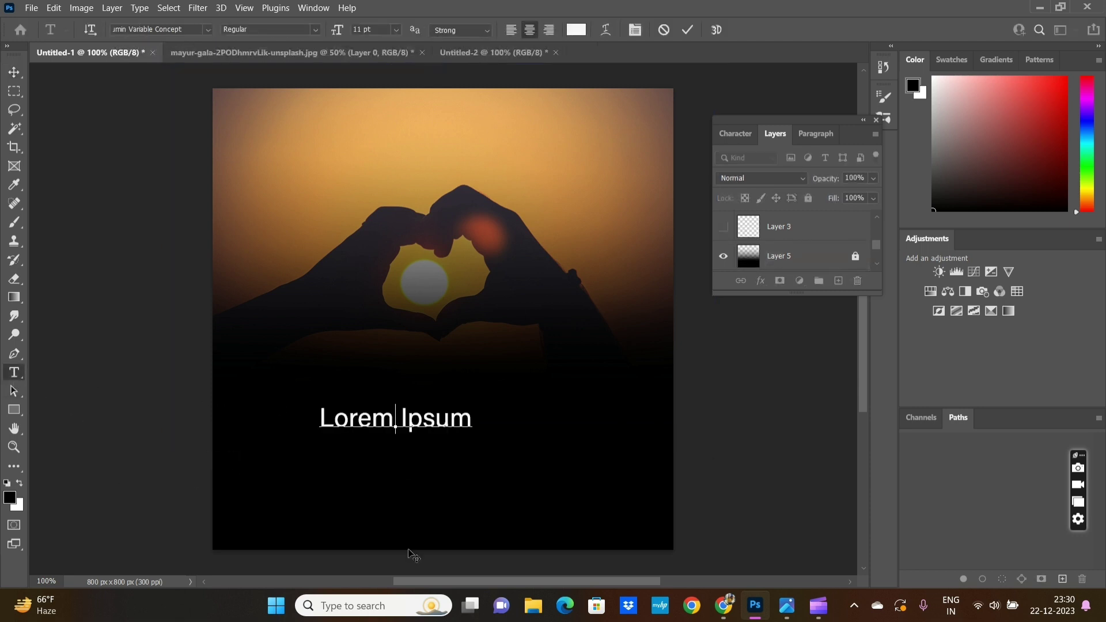
key("BackSpace")
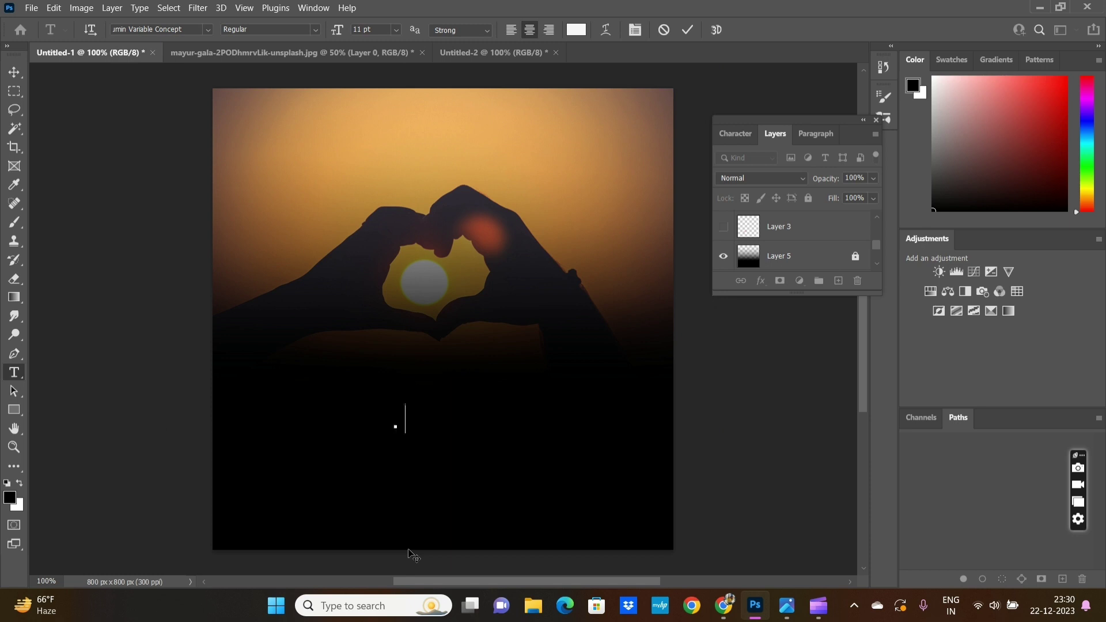
type("HAPPY")
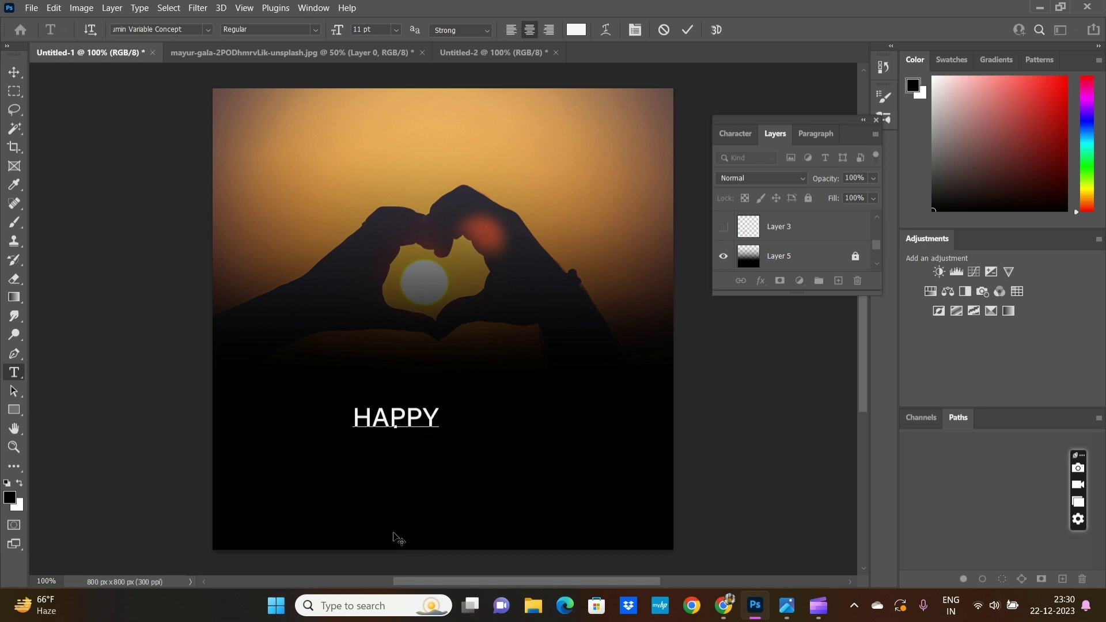
left_click(14, 72)
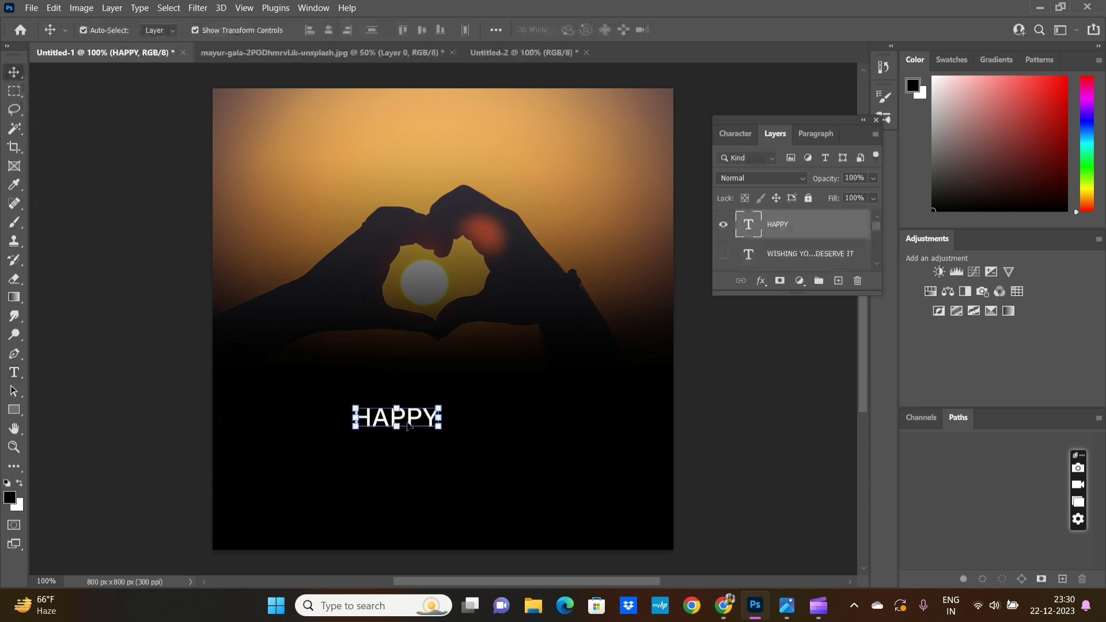
left_click_drag(407, 425, 460, 422)
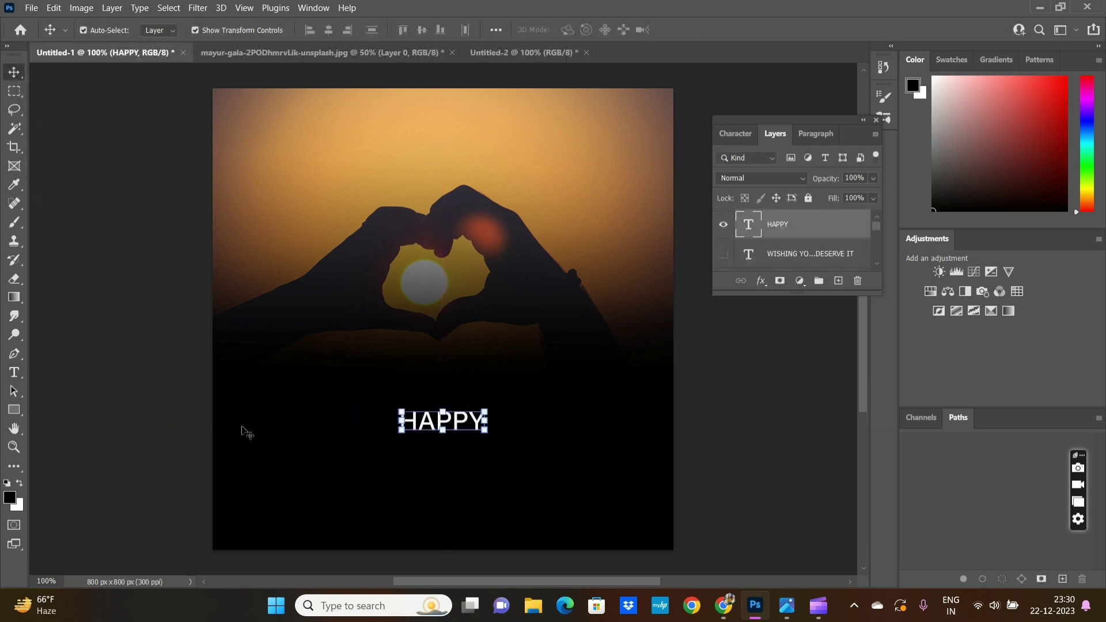
Duplicate HAPPY, move the copy below it, and retype it as 'New Year'
key("ctrl+j")
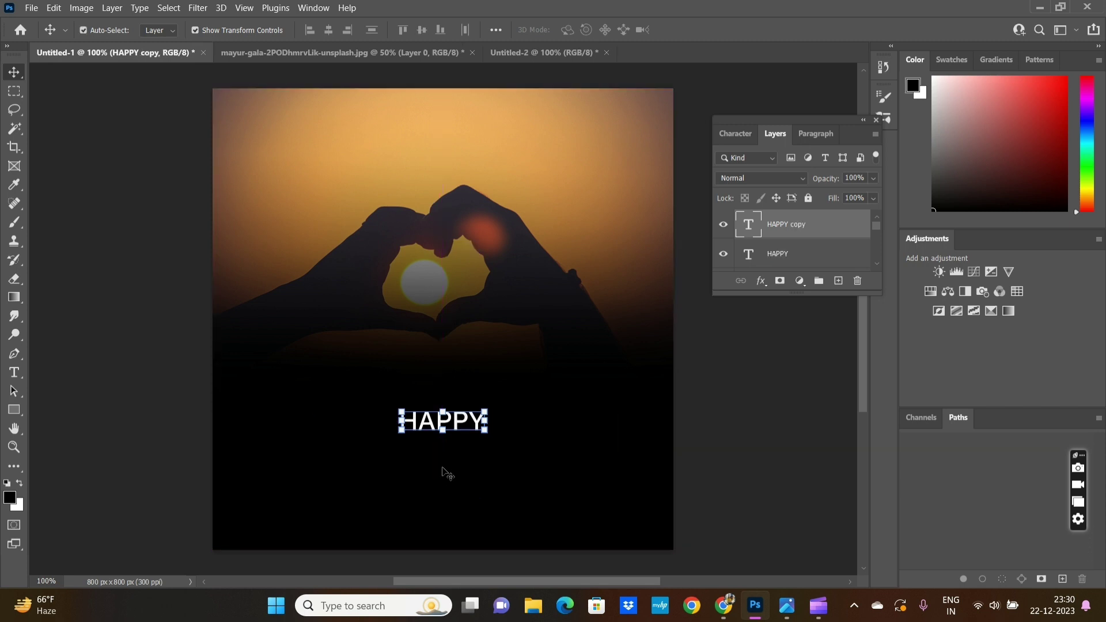
left_click_drag(468, 422, 468, 449)
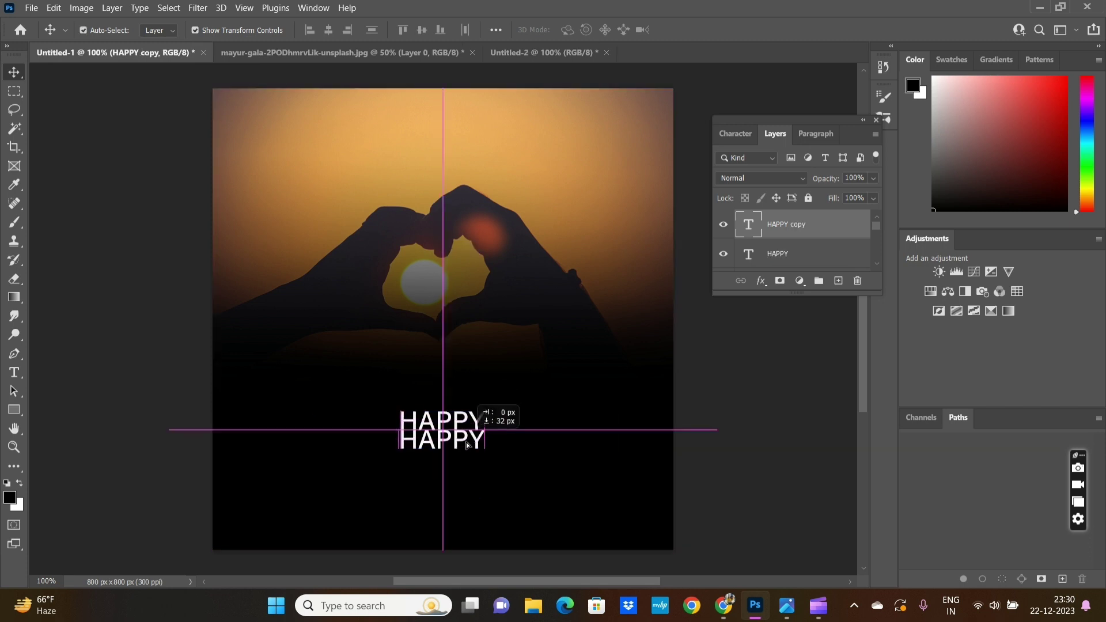
double_click(467, 449)
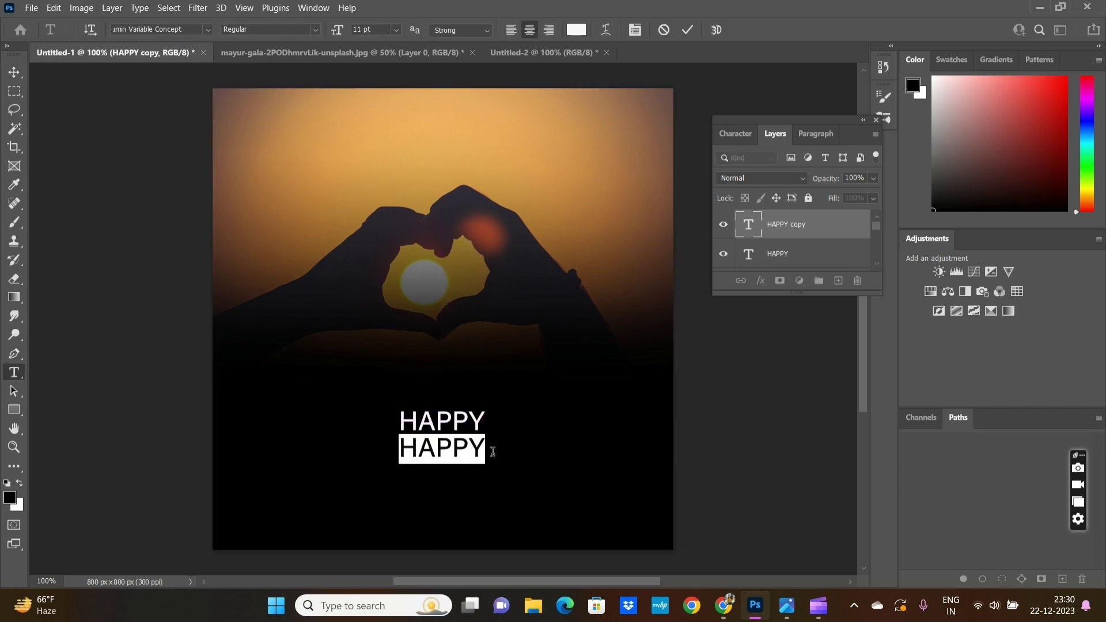
left_click(493, 452)
key("BackSpace")
key("BackSpace")
key("BackSpace")
key("BackSpace")
key("BackSpace")
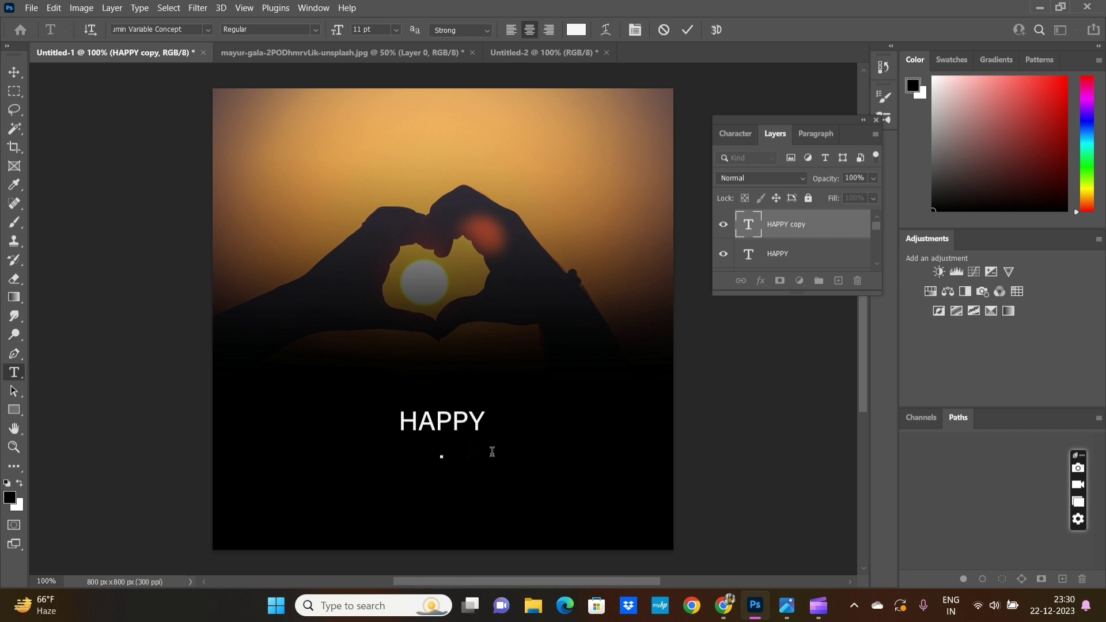
type("NEW")
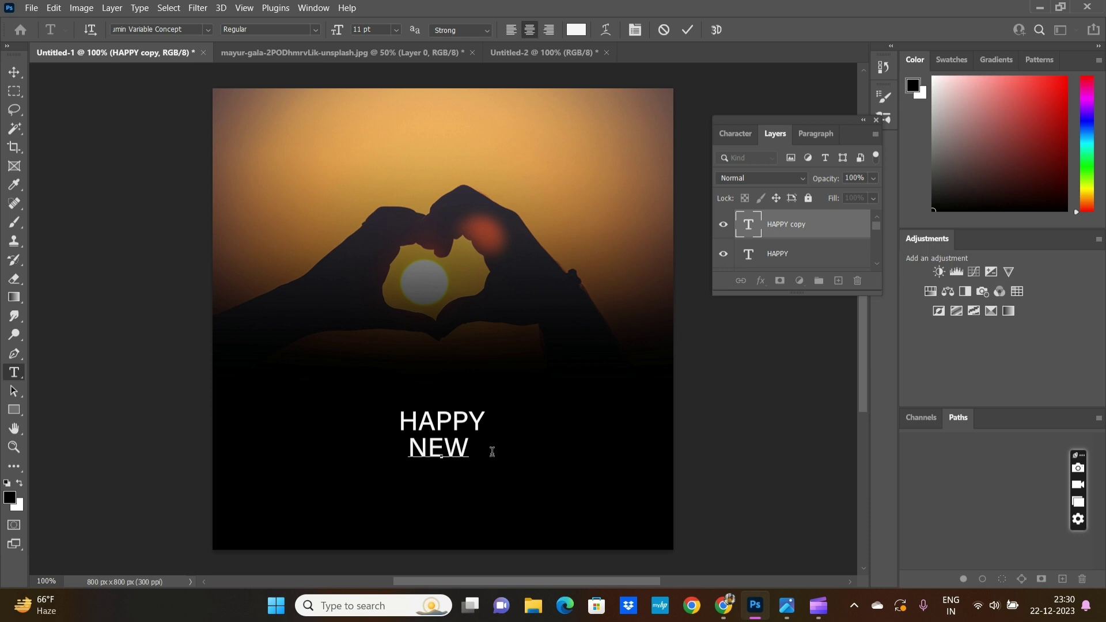
key("BackSpace")
key("BackSpace")
key("BackSpace")
key("BackSpace")
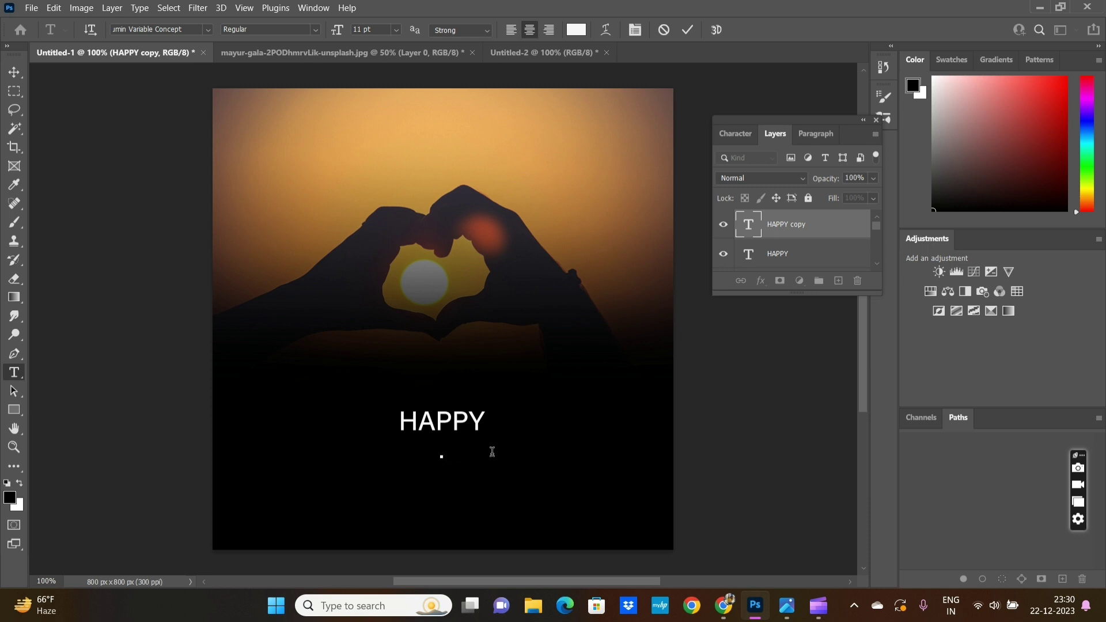
type("Nea")
key("BackSpace")
type("w ")
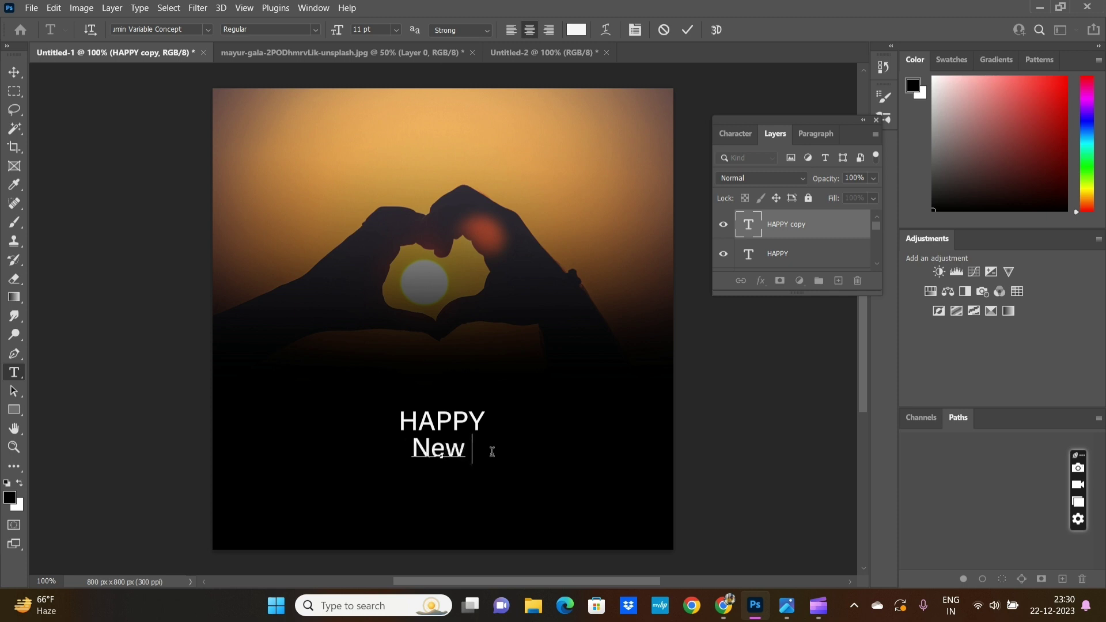
type("Year")
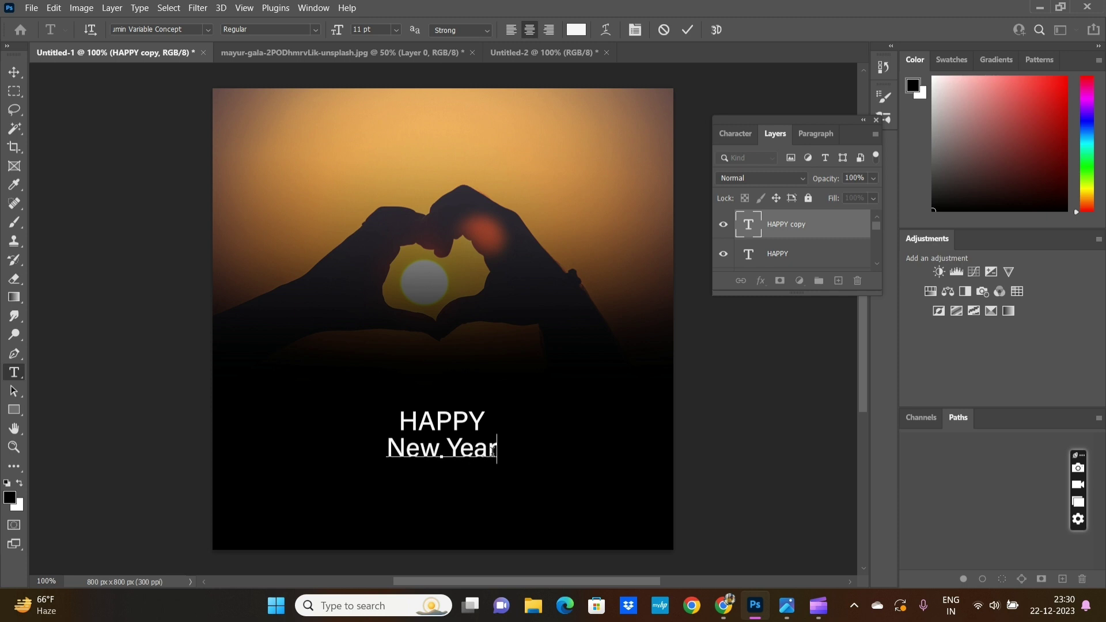
left_click(15, 72)
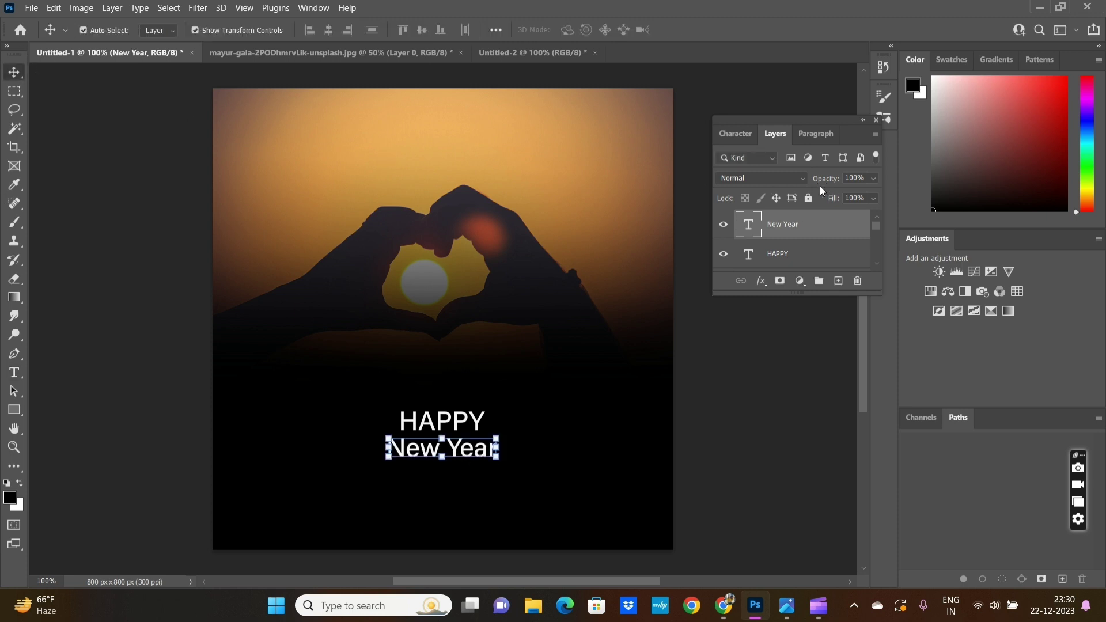
Set 'New Year' to 14 pt and realign it on the canvas centre
left_click(733, 138)
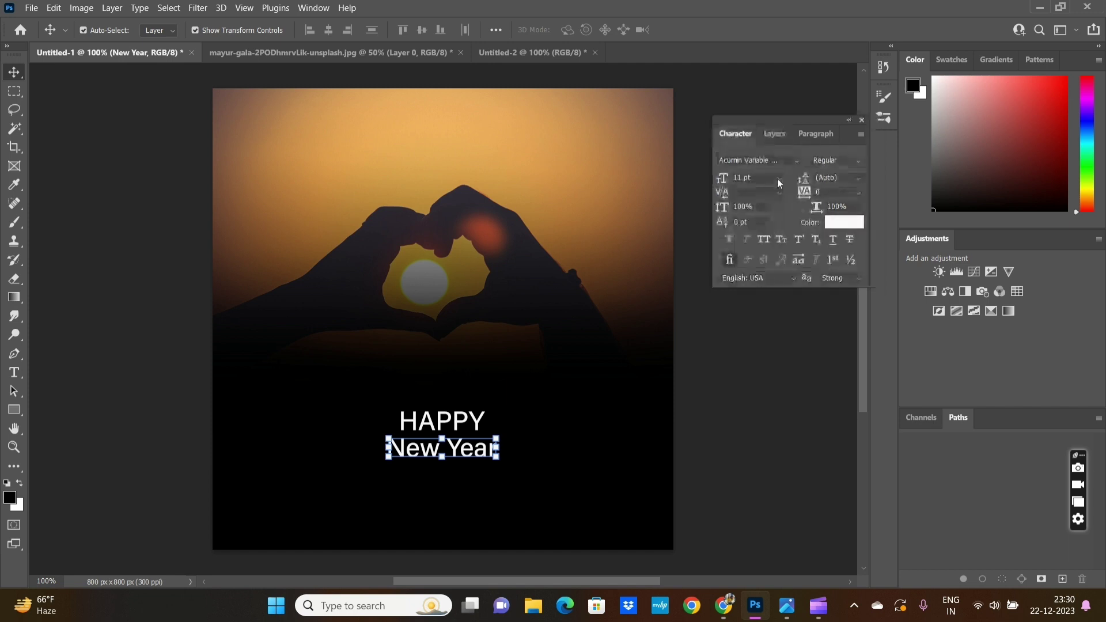
left_click(777, 181)
left_click(770, 278)
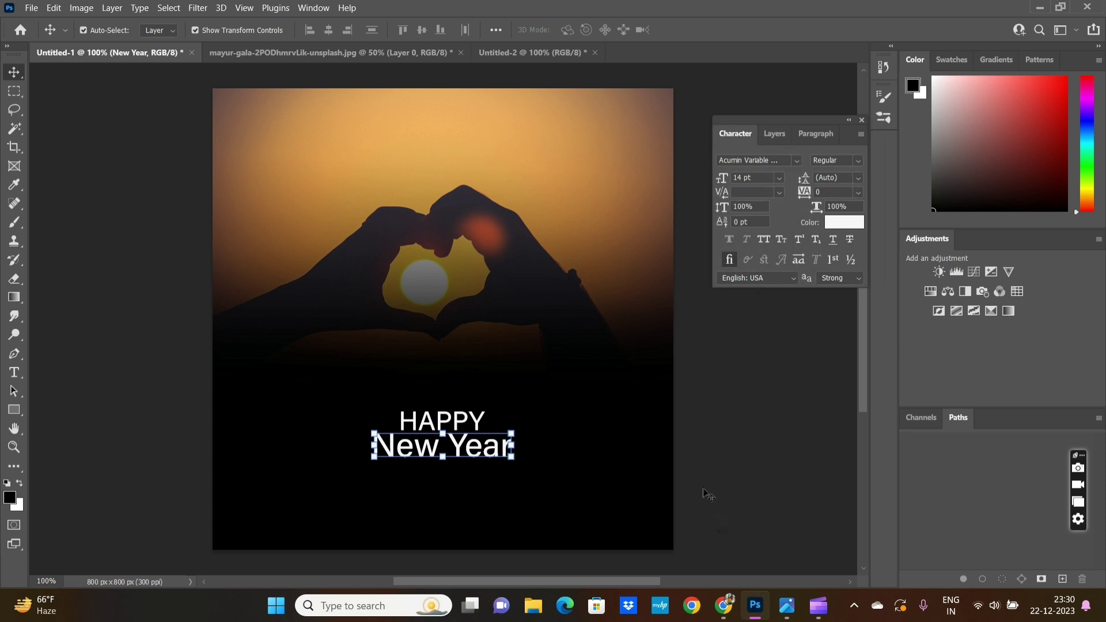
left_click(735, 497)
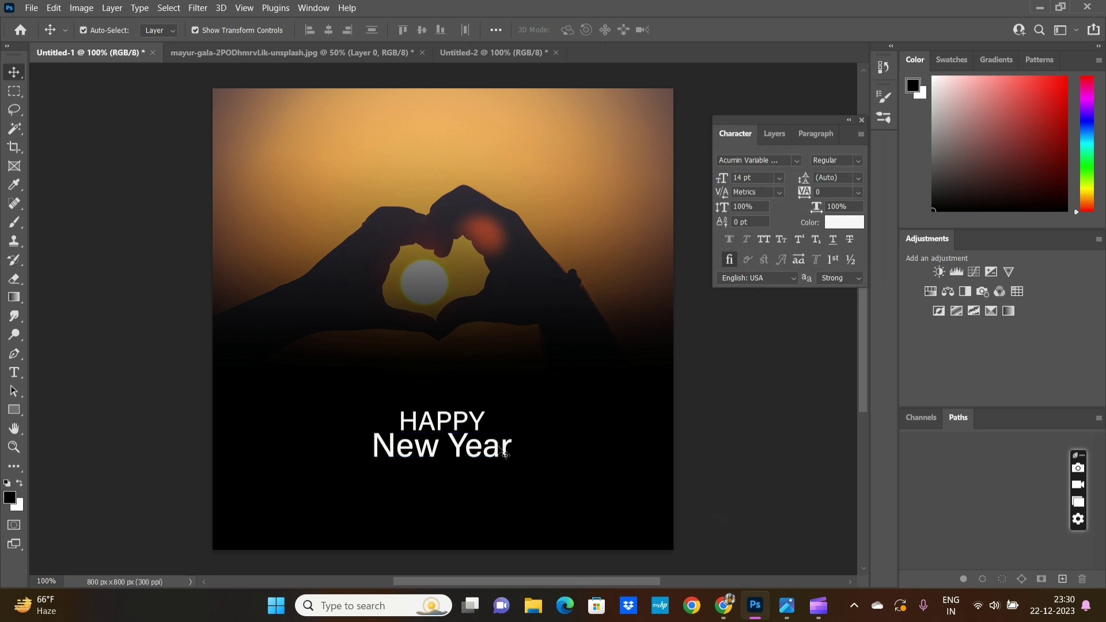
left_click_drag(504, 454, 501, 452)
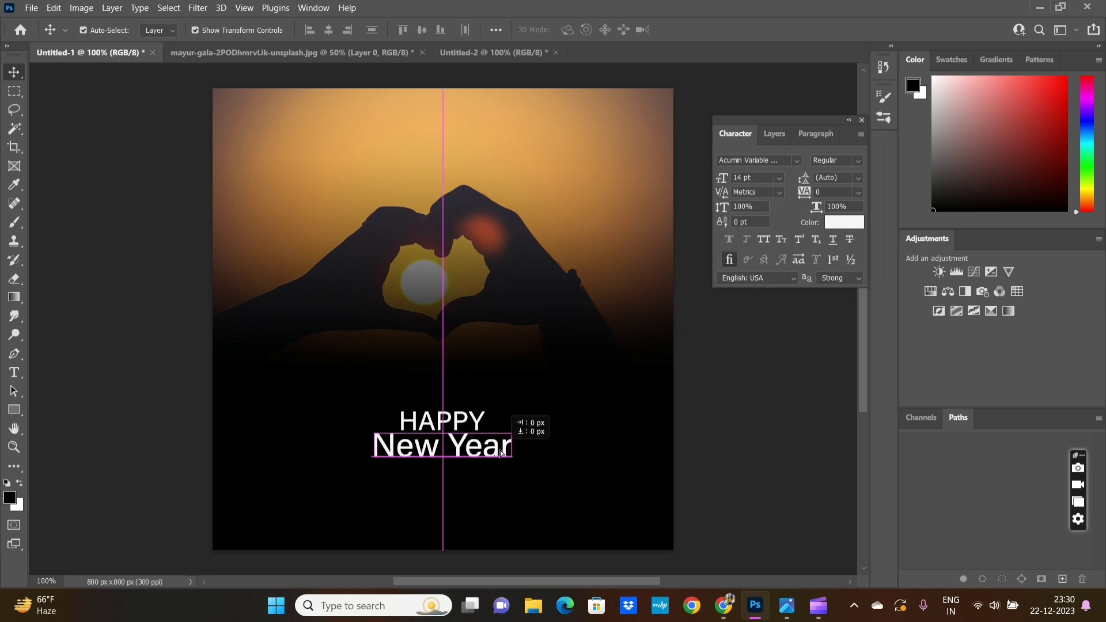
left_click_drag(501, 452, 502, 454)
left_click(730, 474)
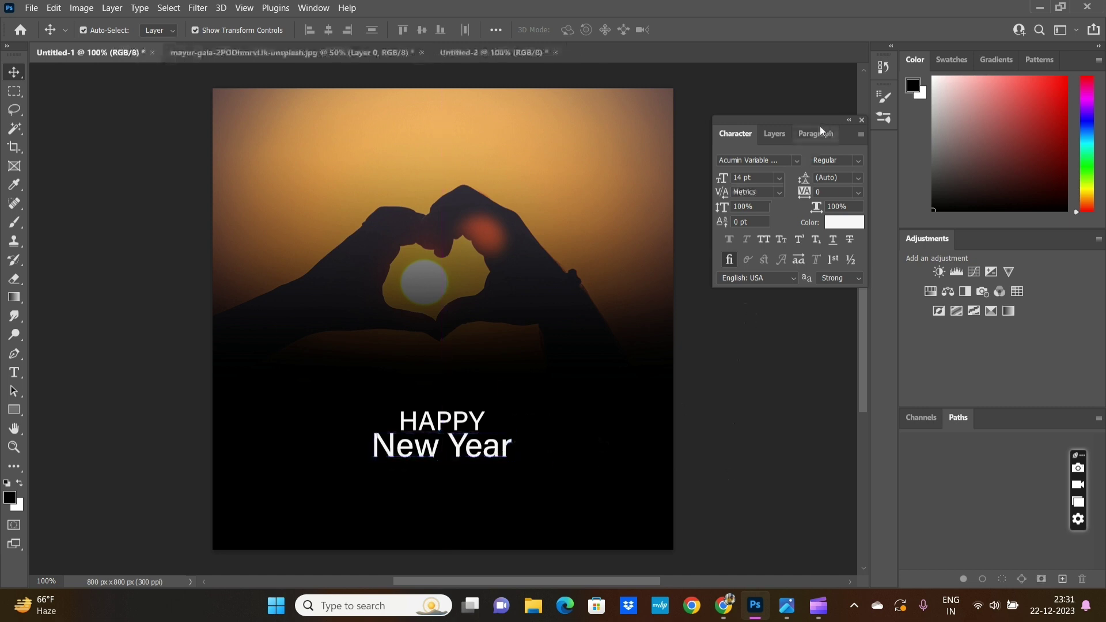
left_click(775, 134)
left_click(782, 227)
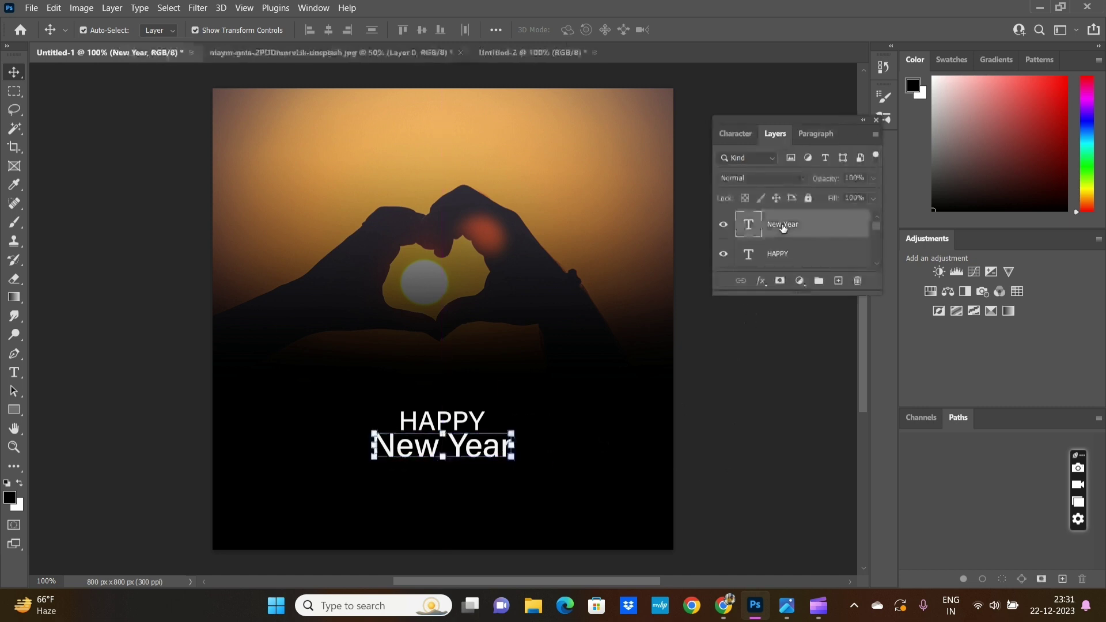
Give the New Year layer Bevel & Emboss and Outer Glow effects
double_click(844, 226)
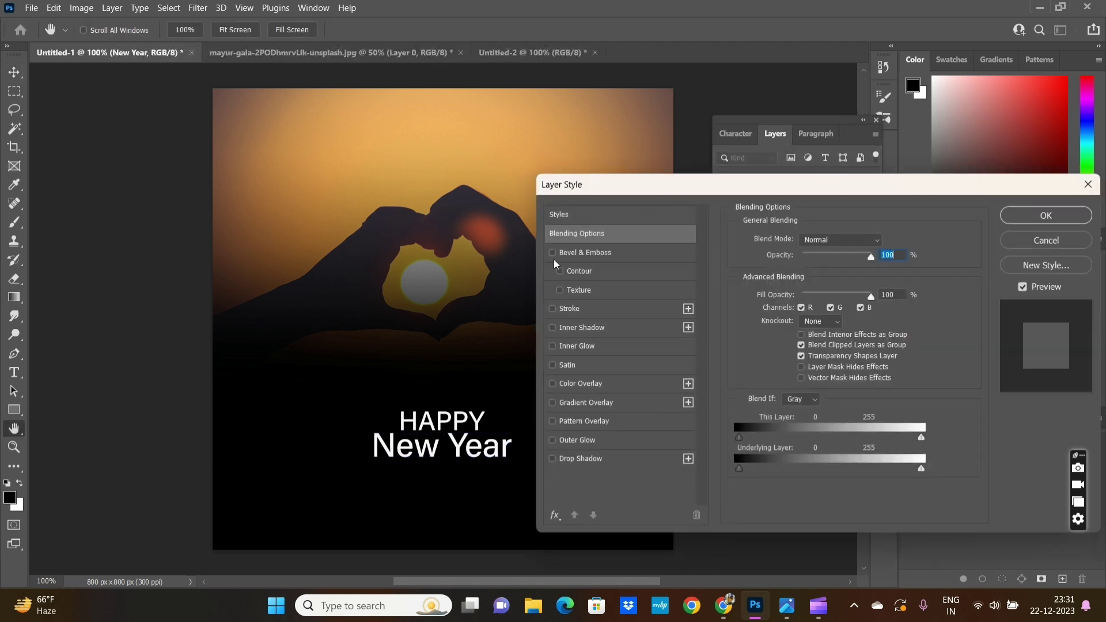
left_click(553, 254)
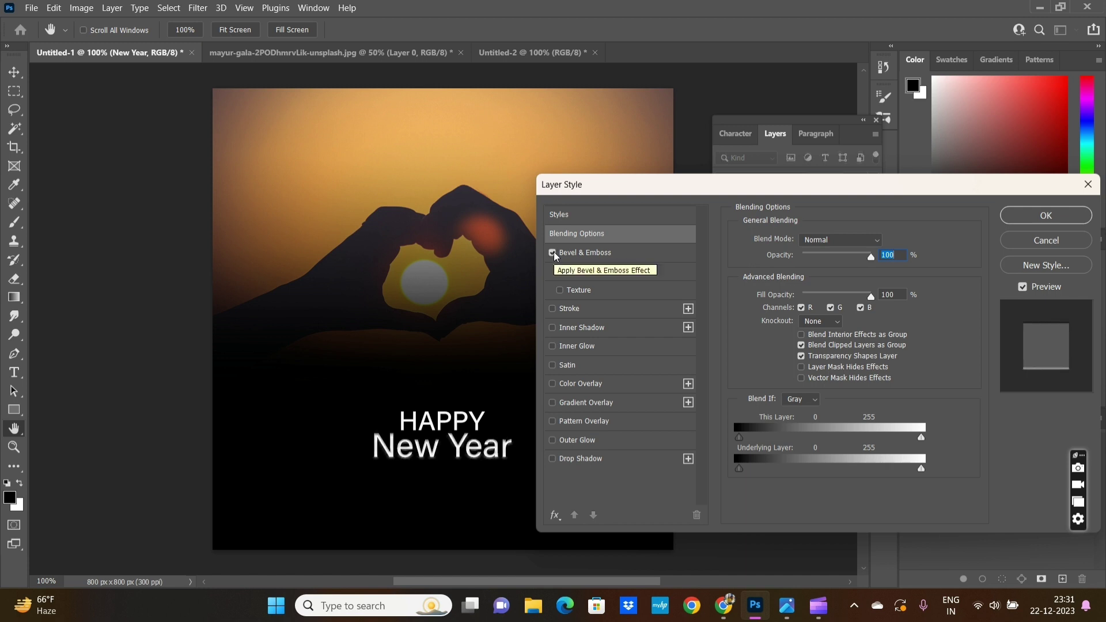
left_click(552, 440)
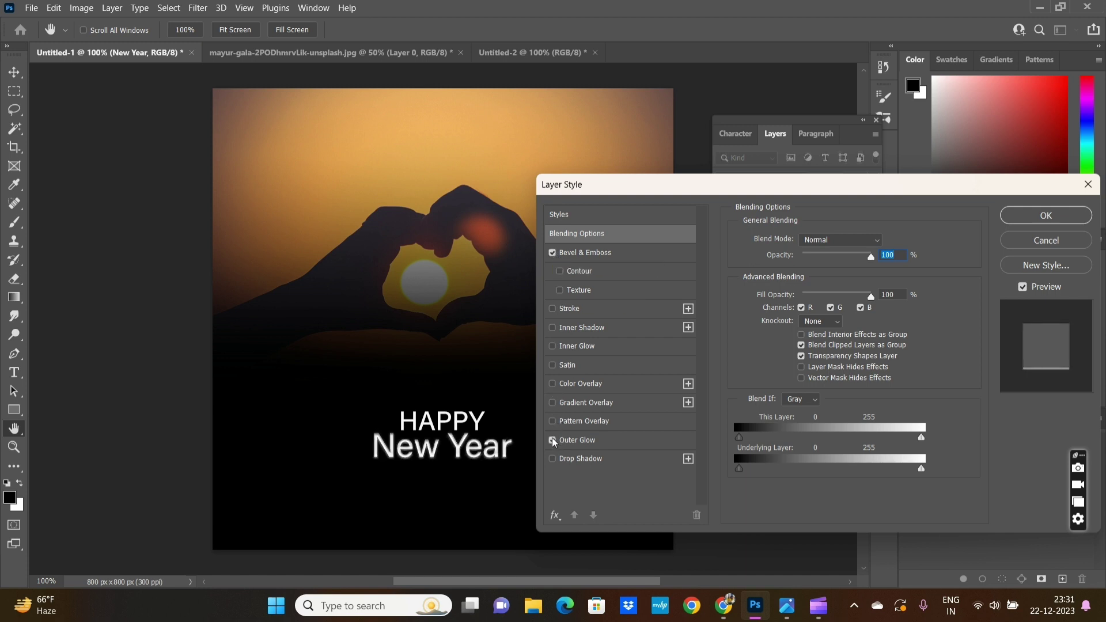
left_click(1005, 215)
Add a Bevel & Emboss effect to the HAPPY layer
scroll(795, 249, "down", 2)
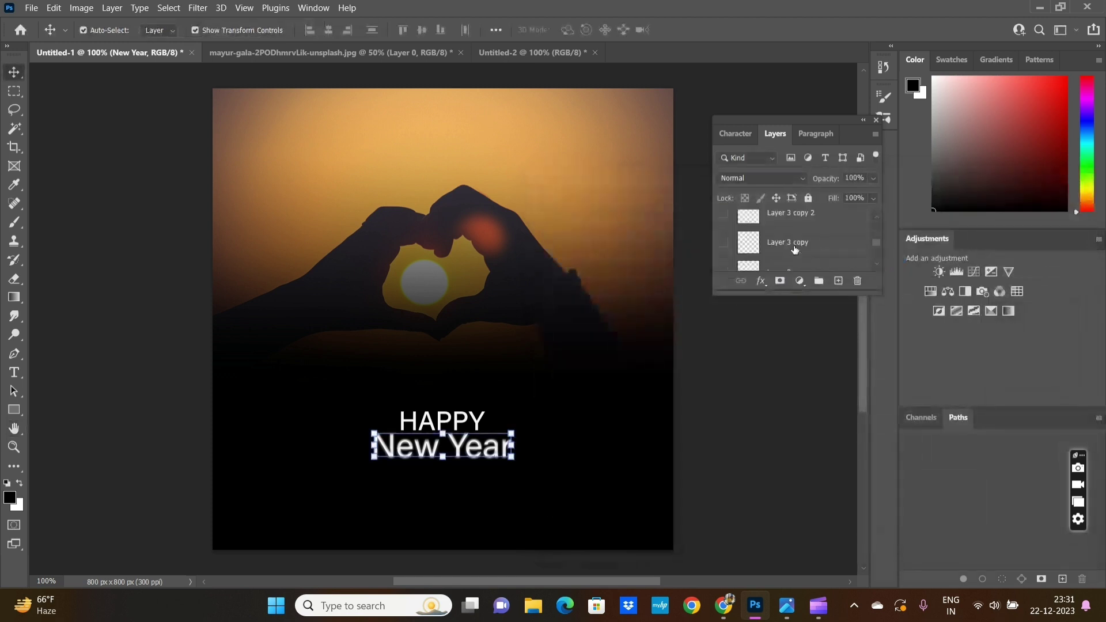
scroll(795, 250, "up", 2)
scroll(795, 249, "up", 2)
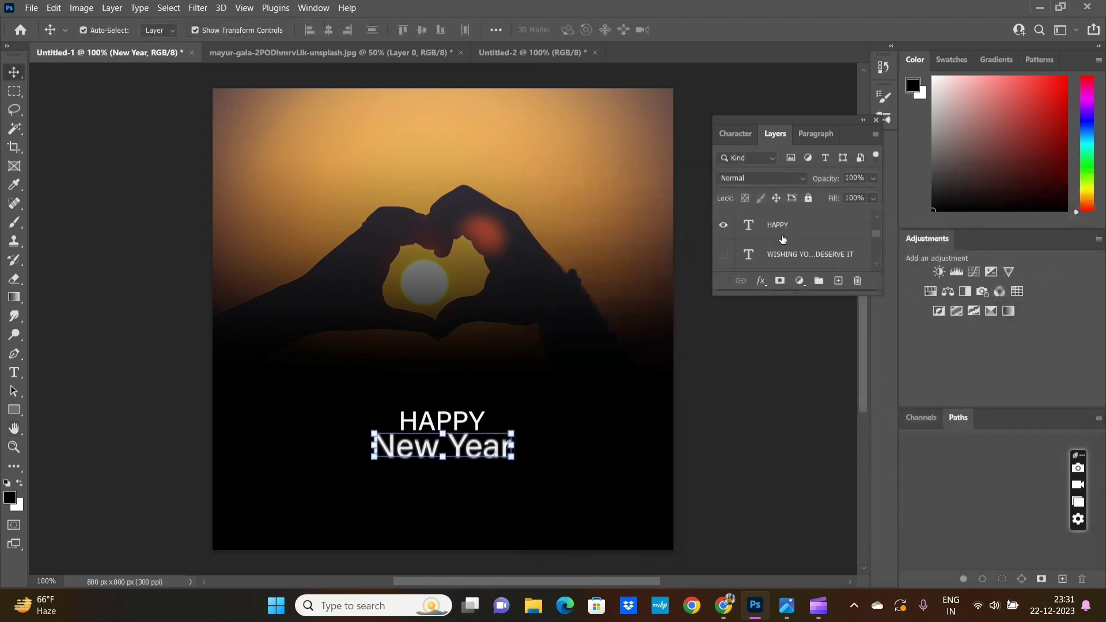
left_click(798, 233)
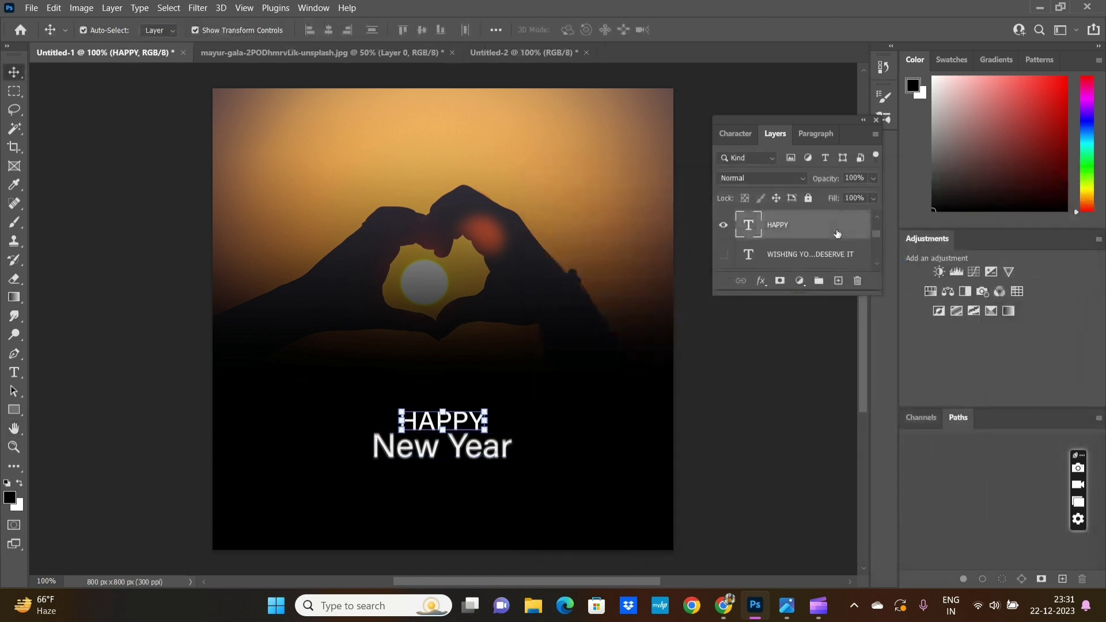
double_click(837, 233)
left_click(552, 254)
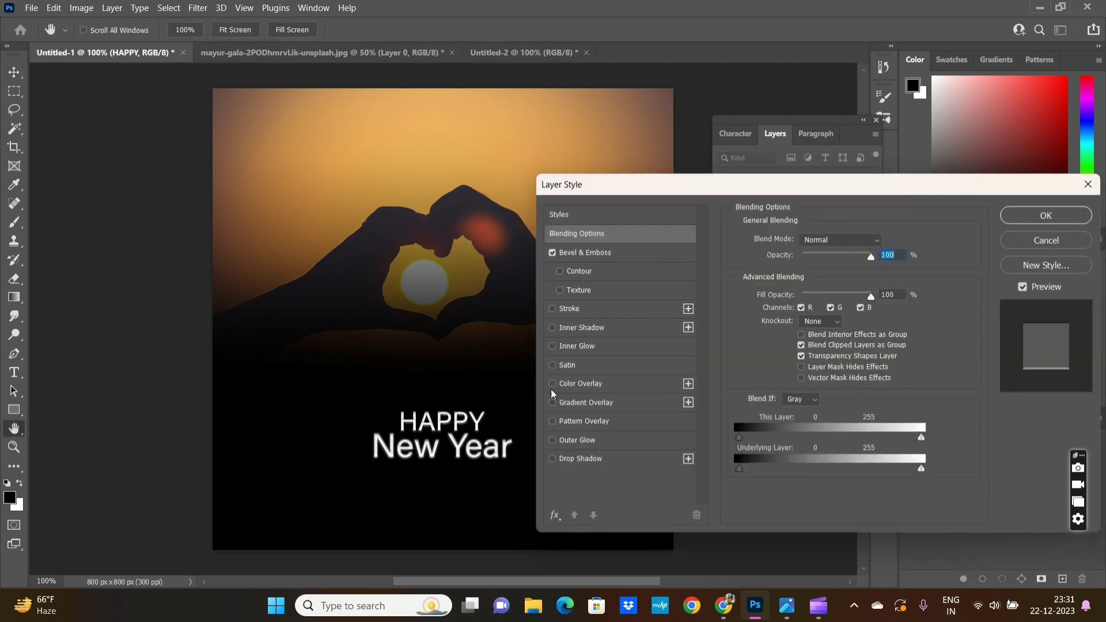
left_click(1032, 222)
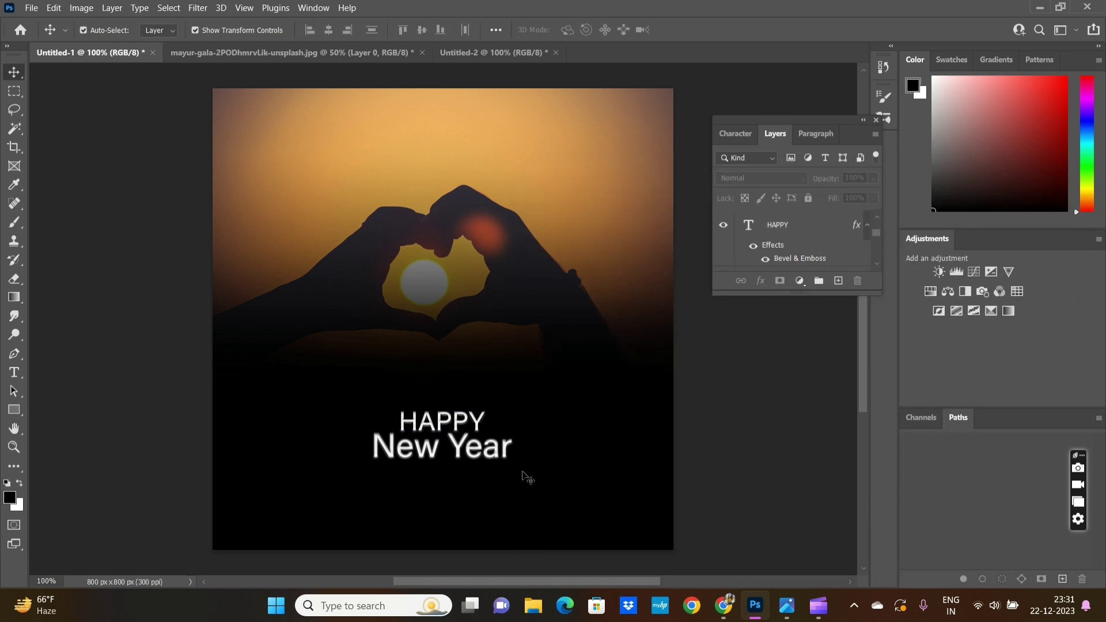
Make Layer 3, Layer 3 copy, Layer 3 copy 2 and the WISHING text layer visible
scroll(821, 239, "down", 5)
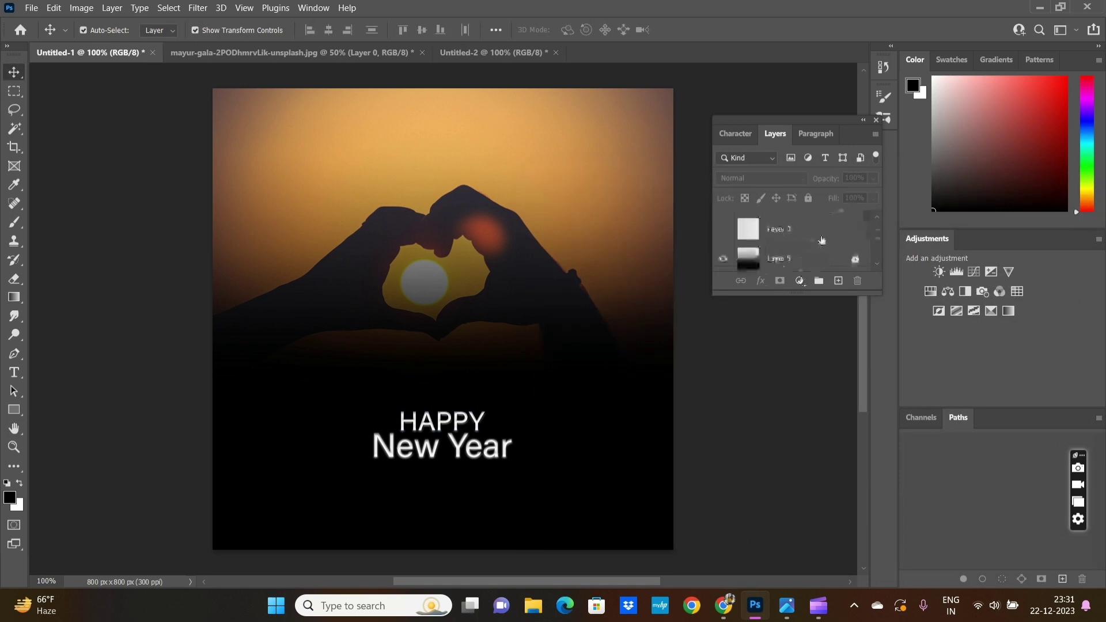
scroll(761, 251, "up", 2)
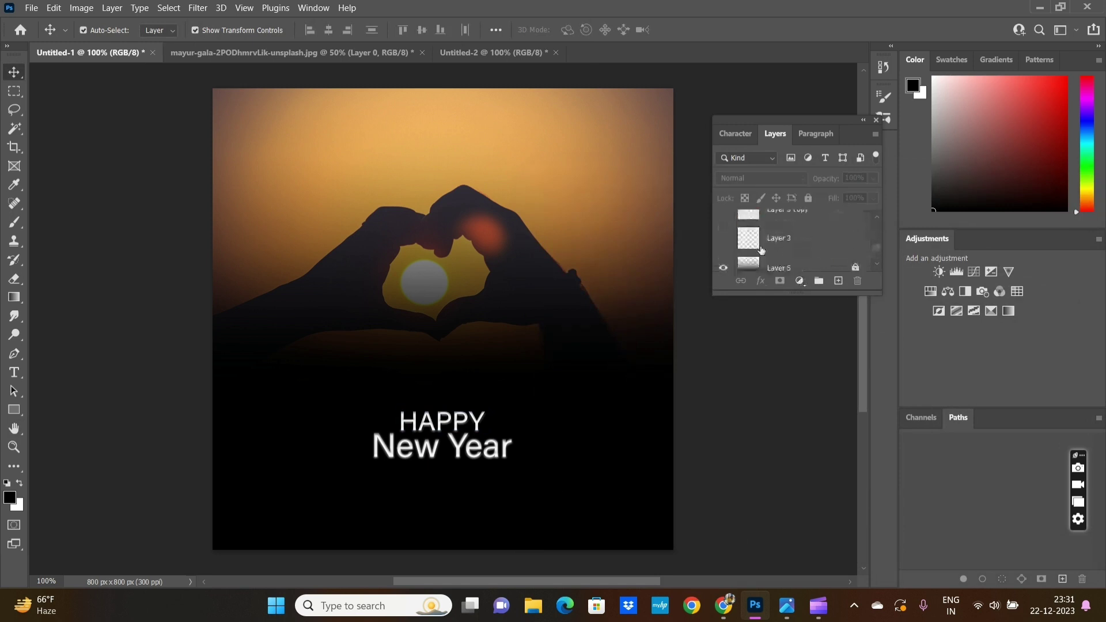
left_click(723, 240)
scroll(805, 258, "up", 2)
left_click(723, 250)
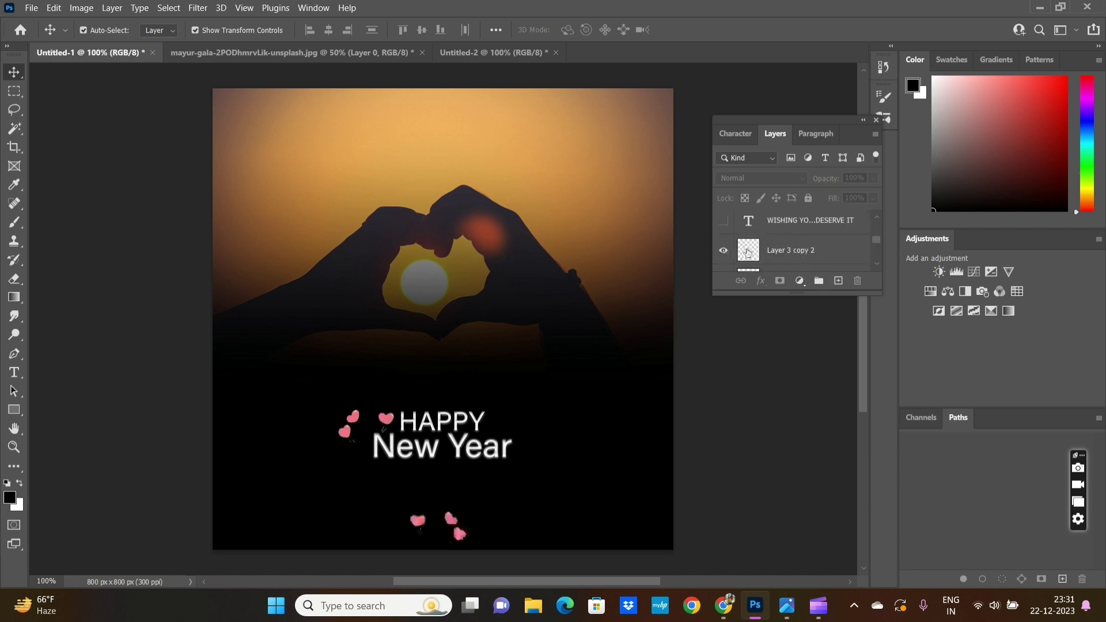
scroll(748, 252, "down", 2)
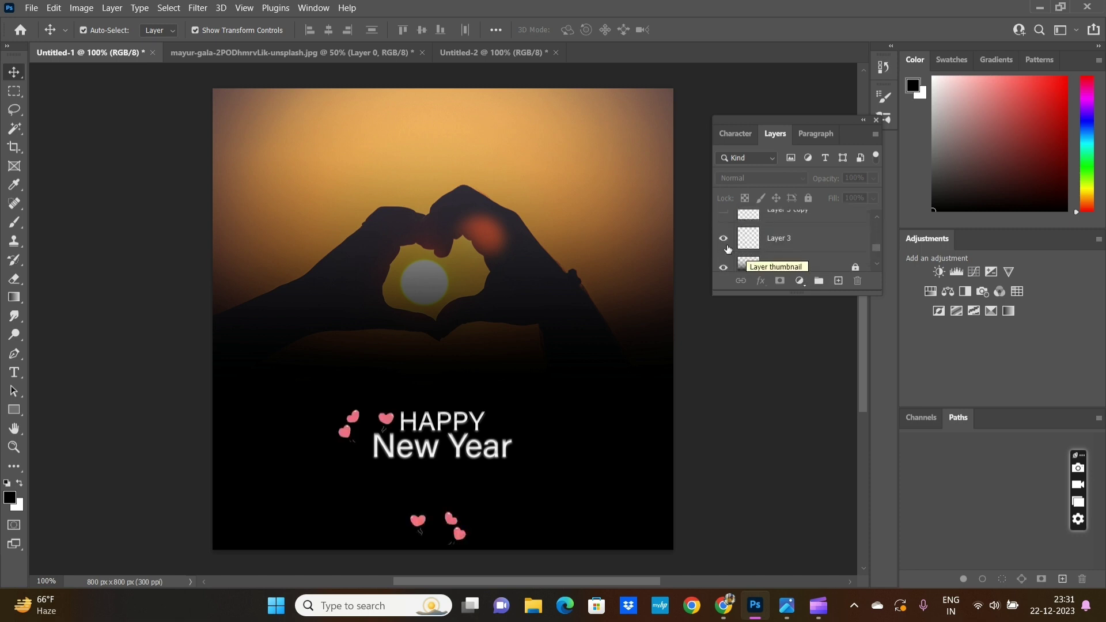
left_click(723, 214)
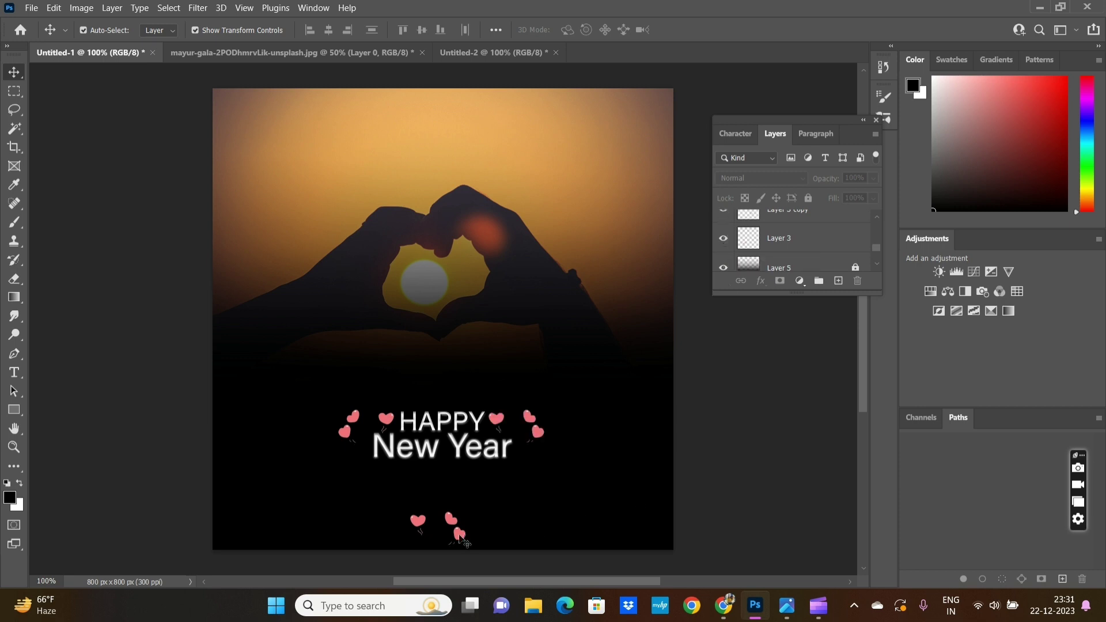
scroll(810, 247, "up", 5)
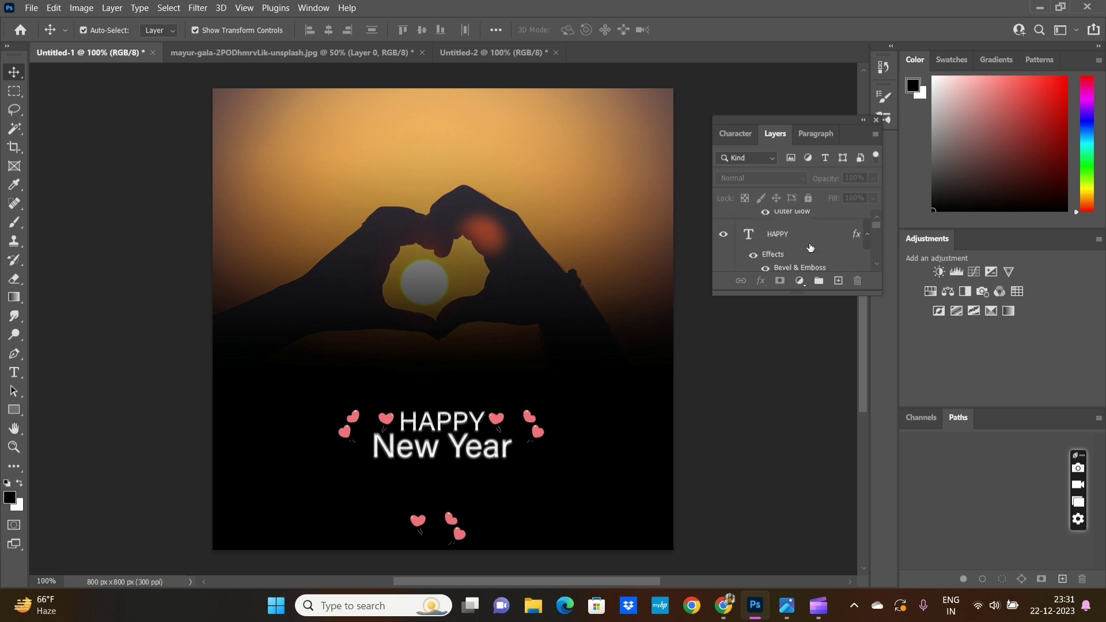
scroll(772, 242, "down", 3)
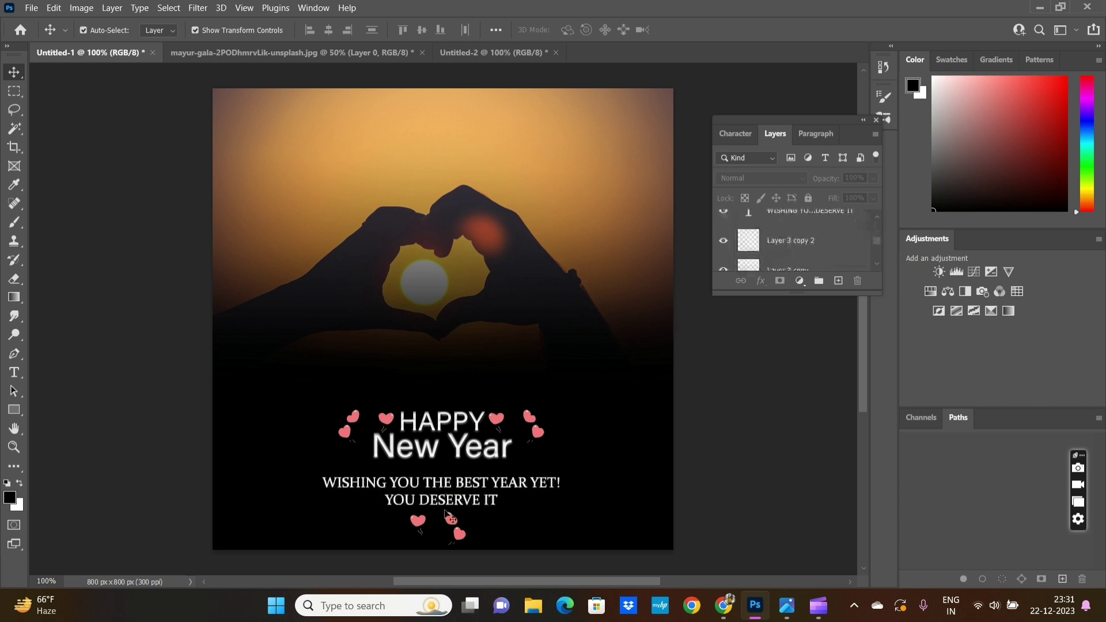
left_click(452, 502)
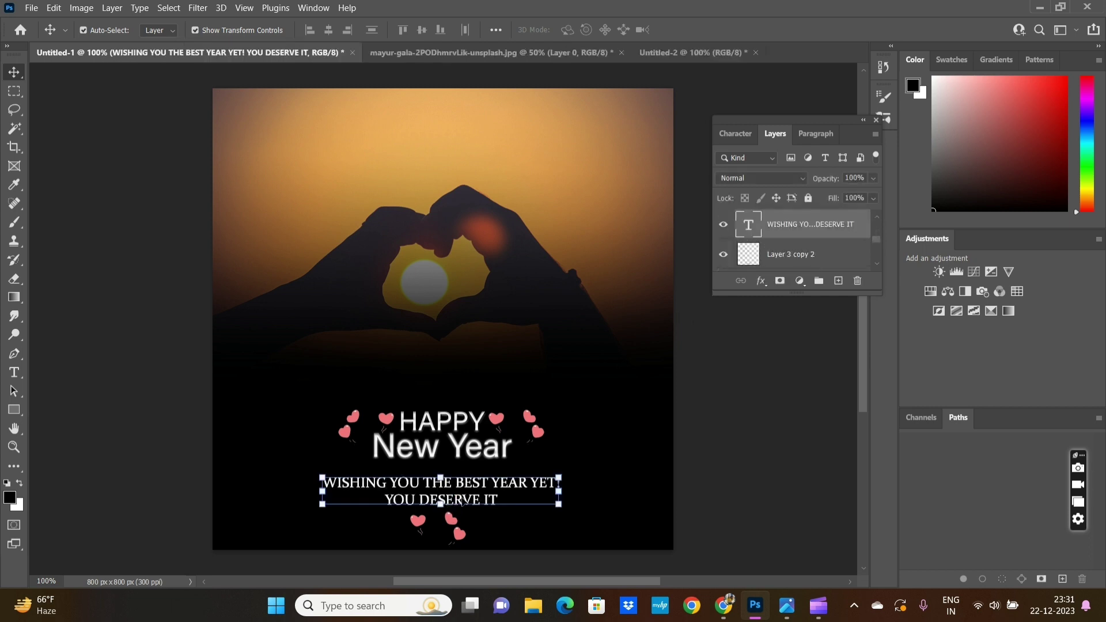
Colour the word DESERVE with a dark gold sampled from the sunset photo
double_click(431, 499)
left_click_drag(419, 501, 486, 500)
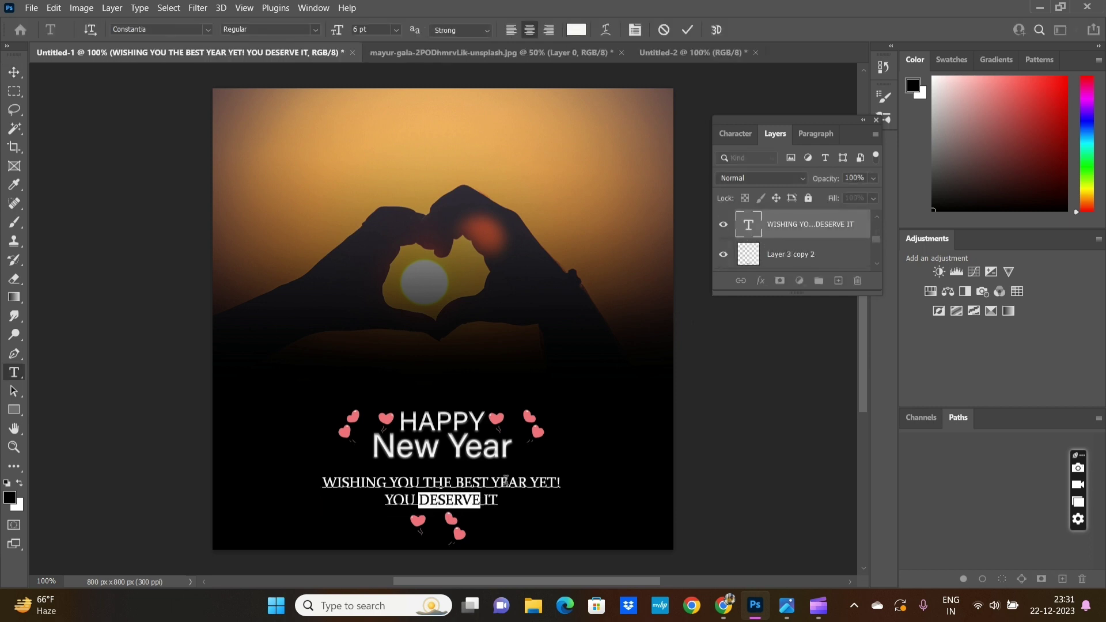
left_click(736, 134)
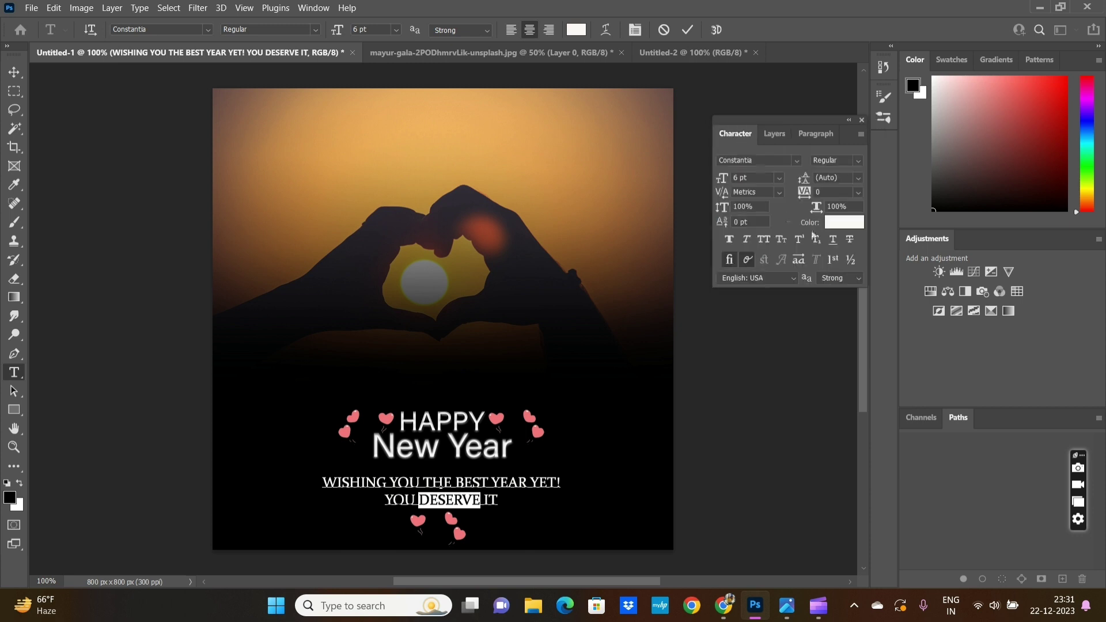
left_click(844, 230)
left_click(465, 261)
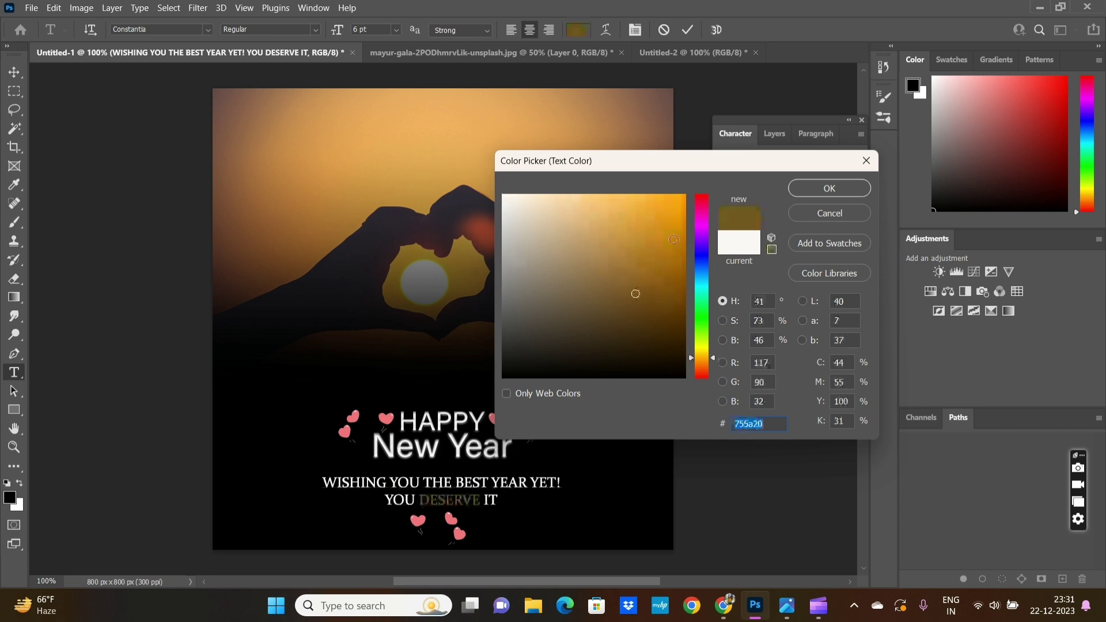
left_click(849, 188)
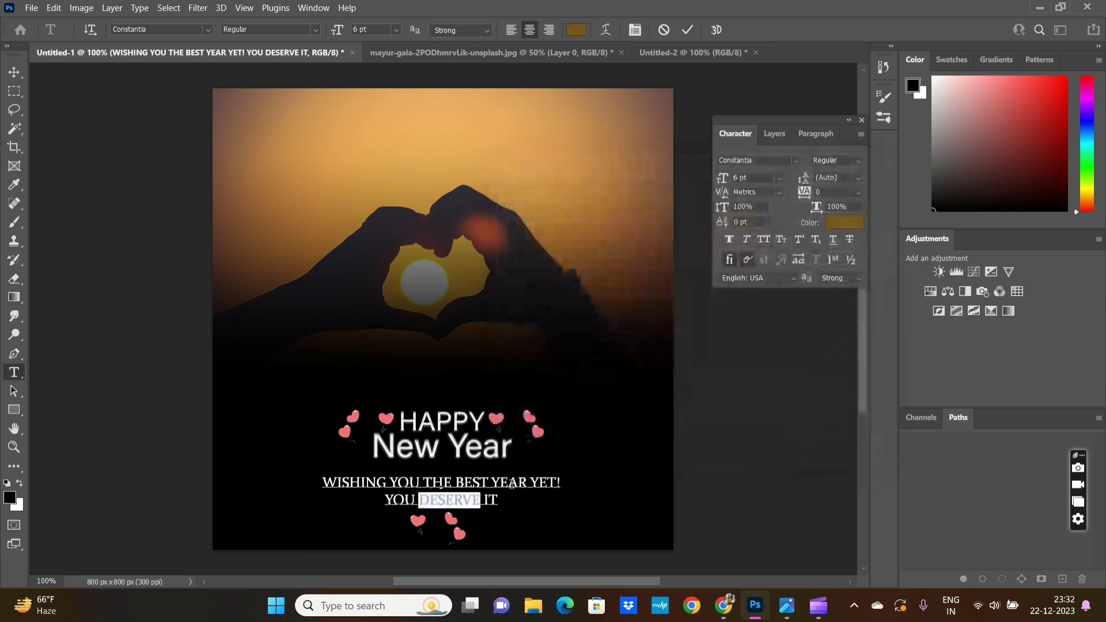
Colour 'YEAR YET' with a light gold sampled from the upper sky
left_click_drag(491, 483, 556, 482)
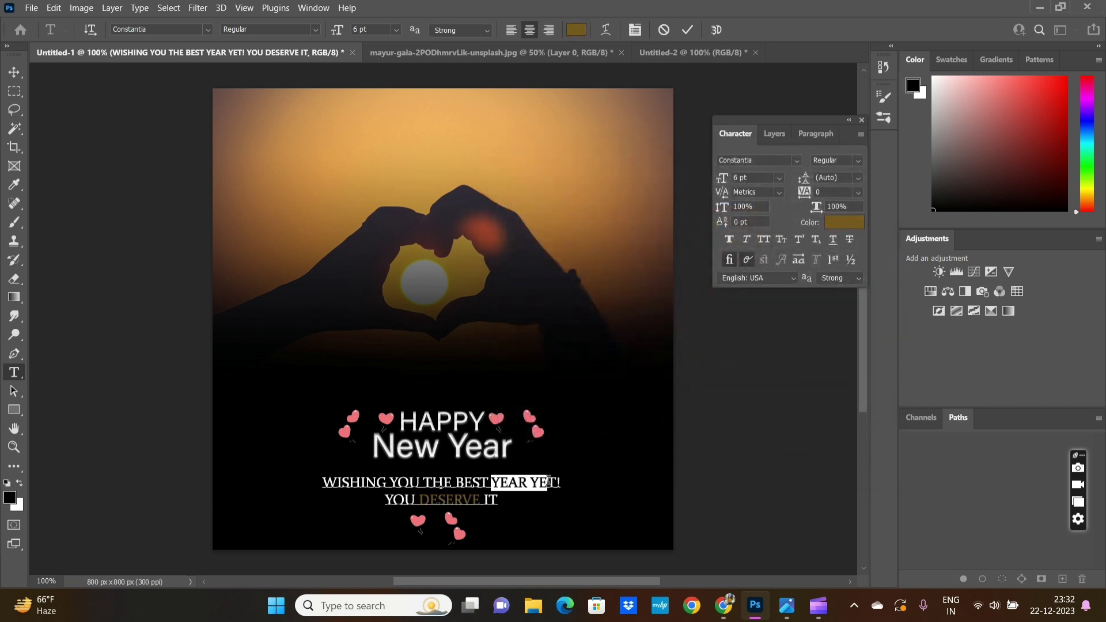
left_click(853, 227)
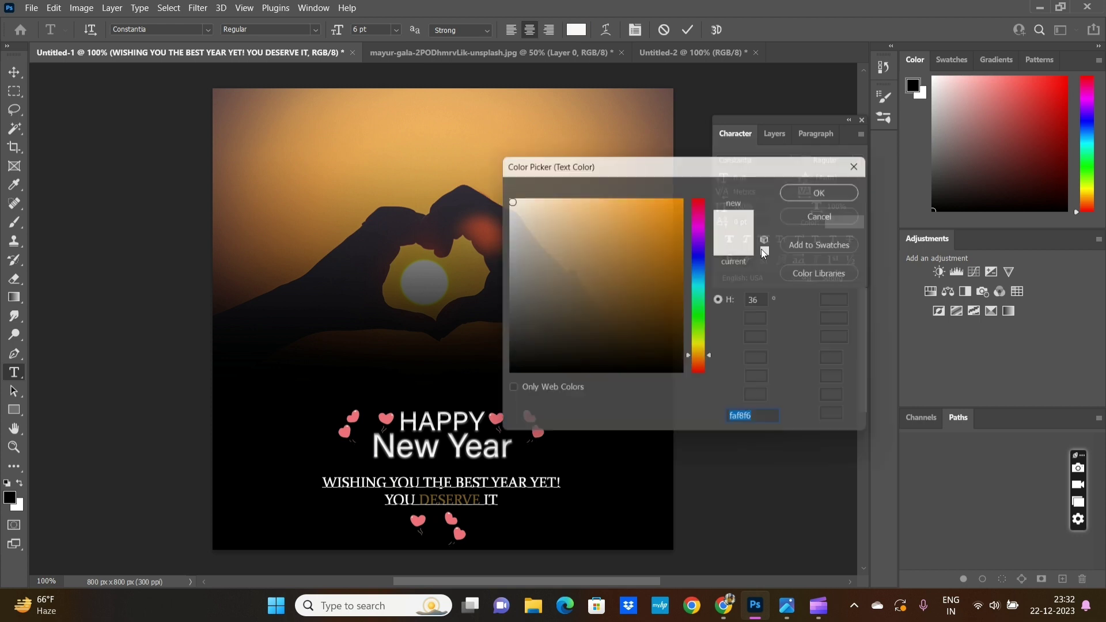
left_click(468, 282)
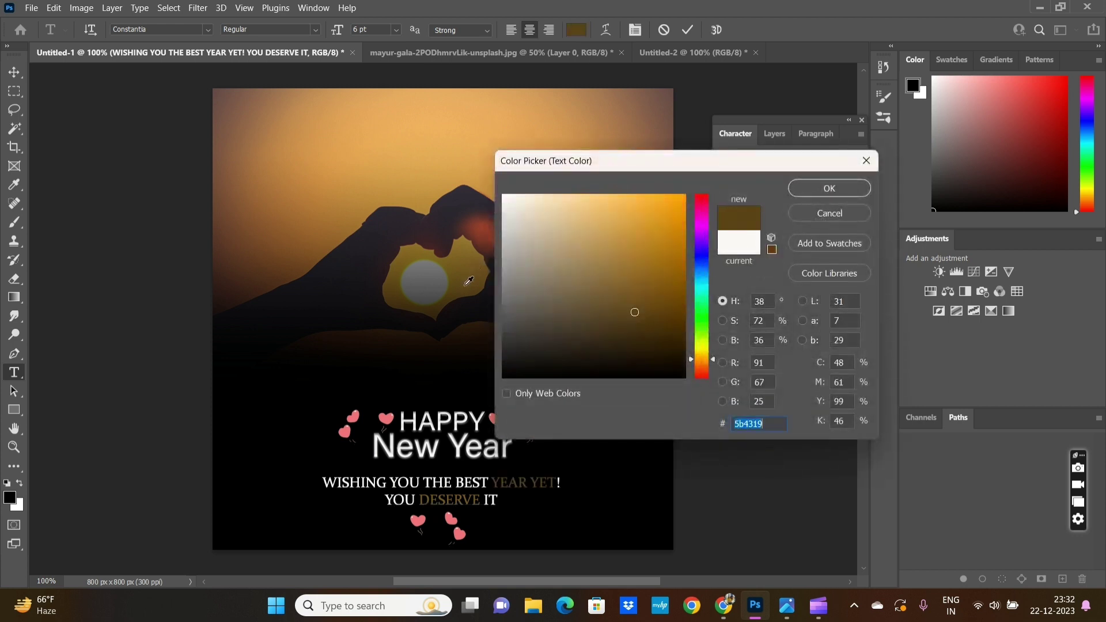
left_click(464, 248)
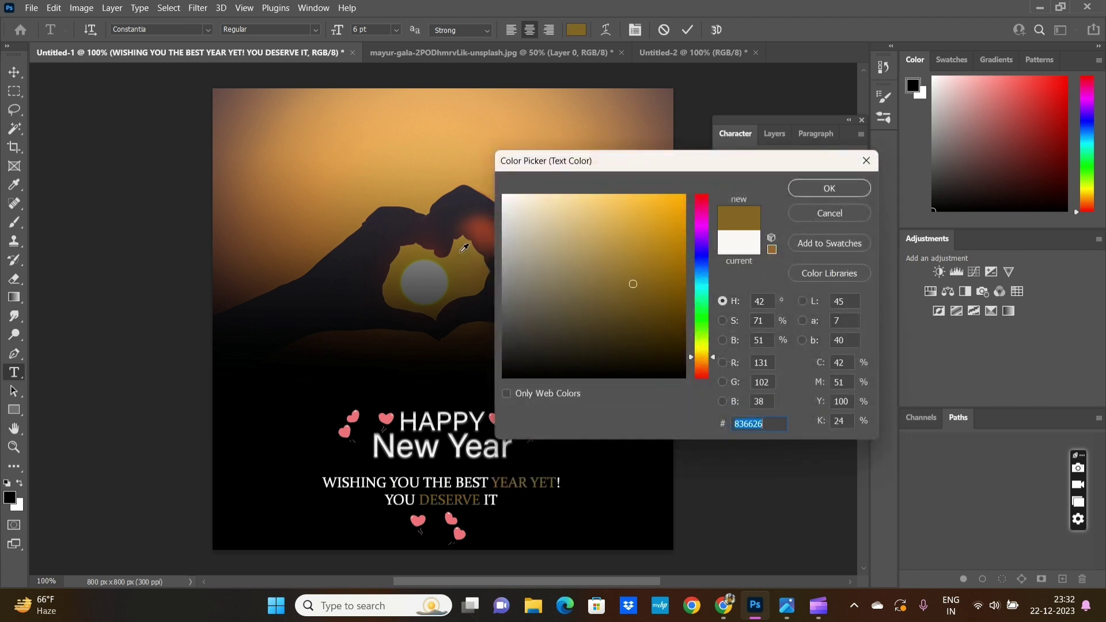
left_click(476, 154)
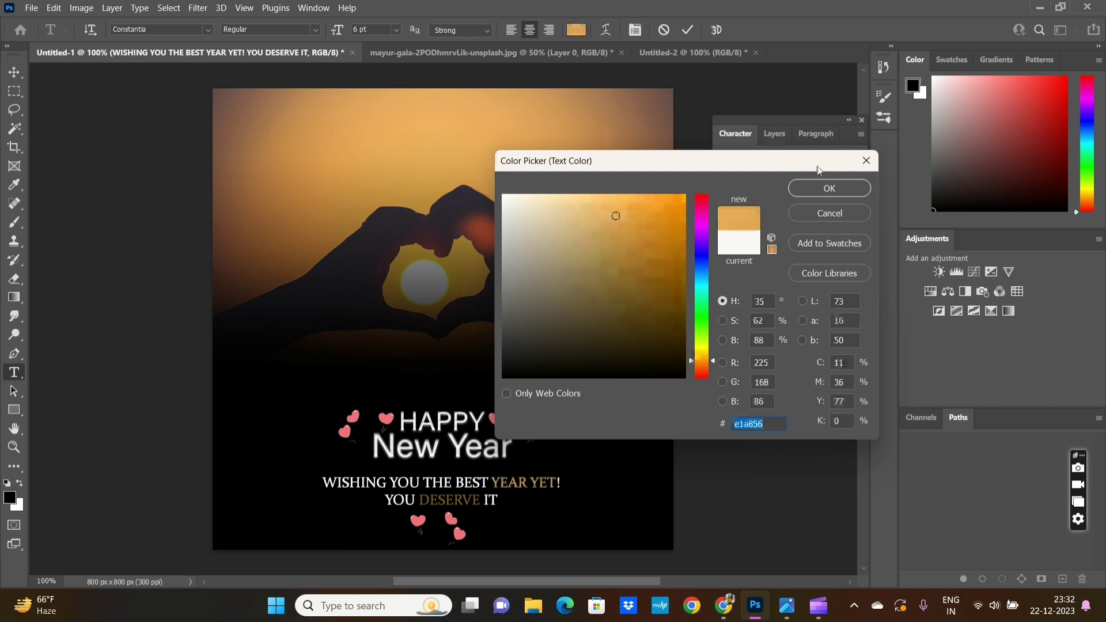
left_click(849, 189)
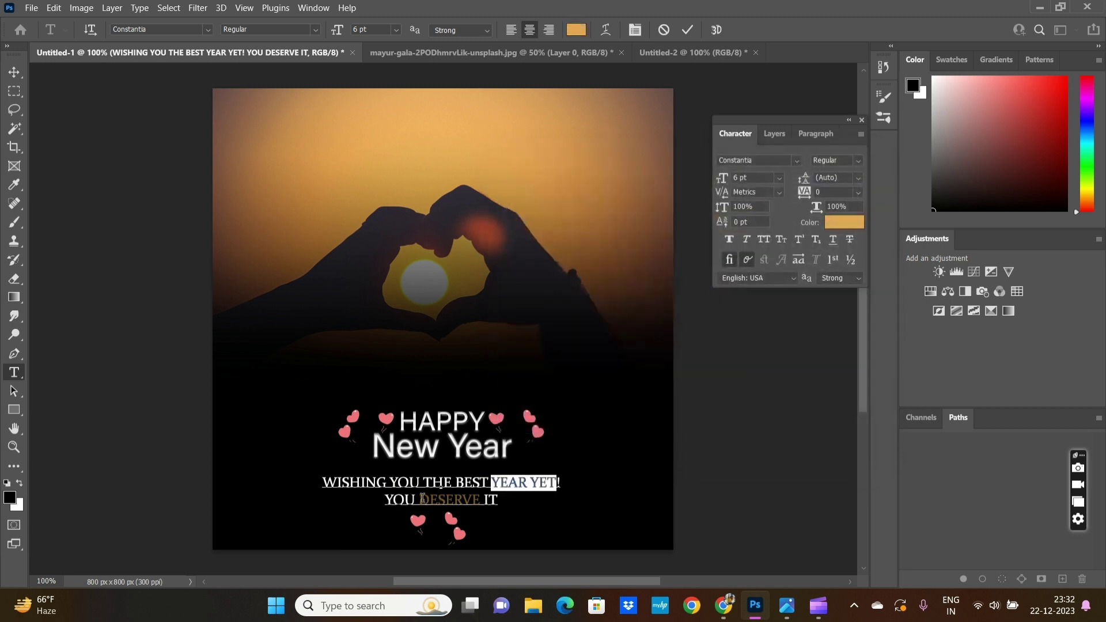
Recolour DESERVE with a warmer sky gold and commit the wishing text
left_click_drag(420, 500, 482, 500)
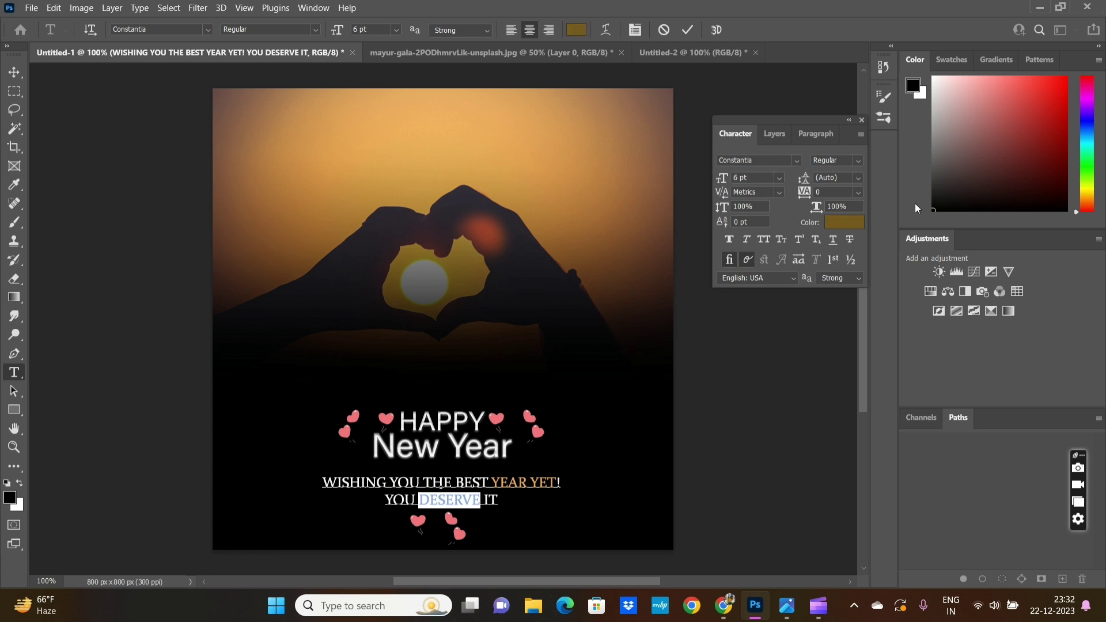
left_click(855, 223)
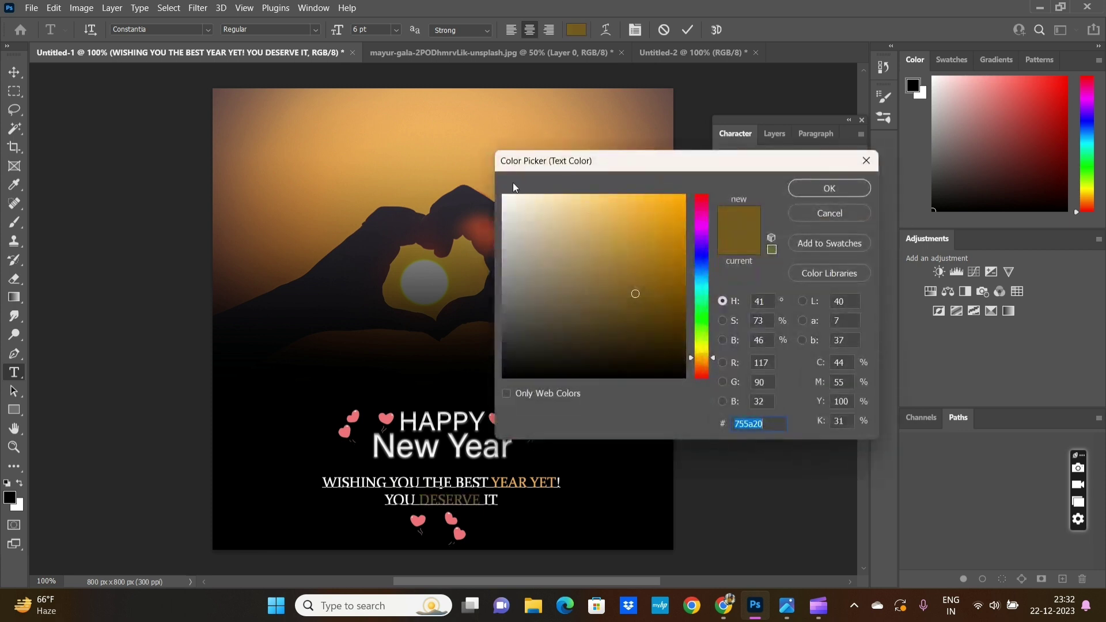
left_click(435, 182)
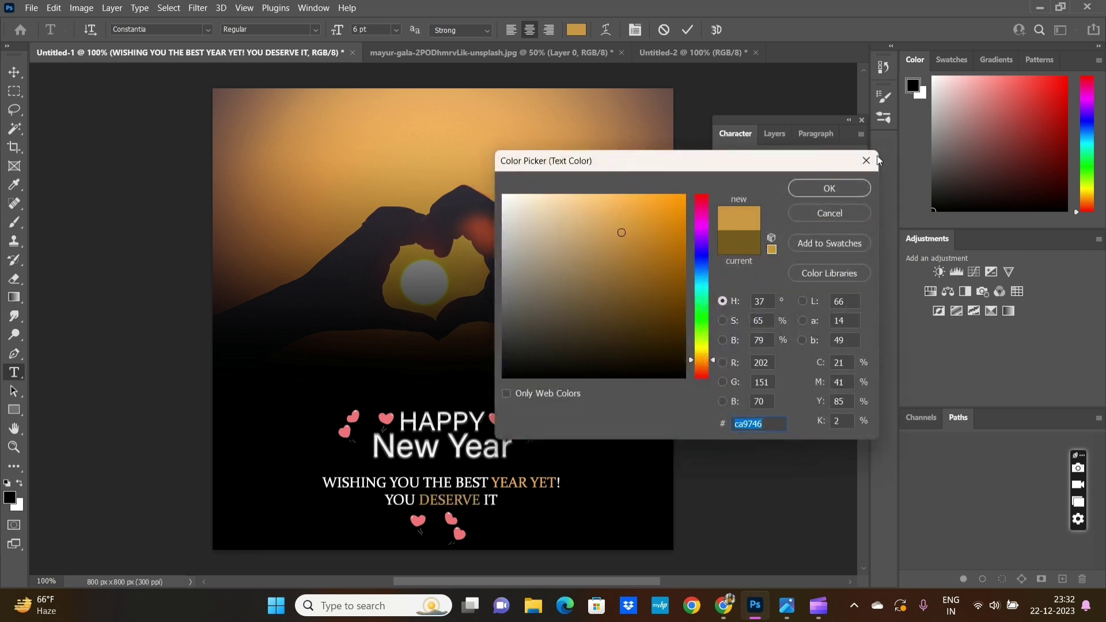
left_click(848, 188)
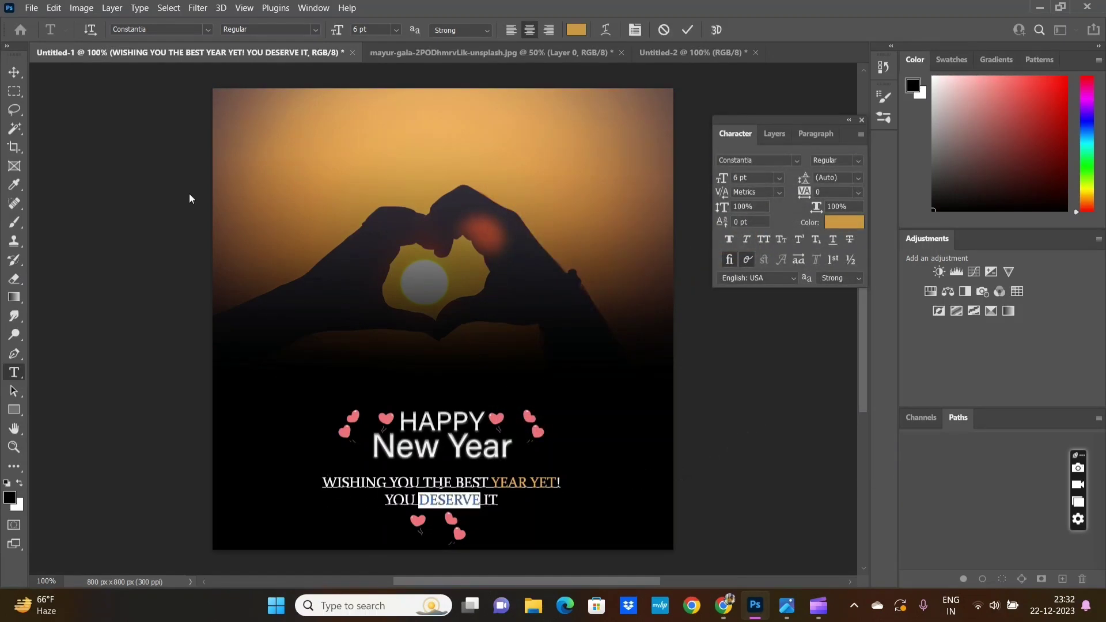
left_click(14, 73)
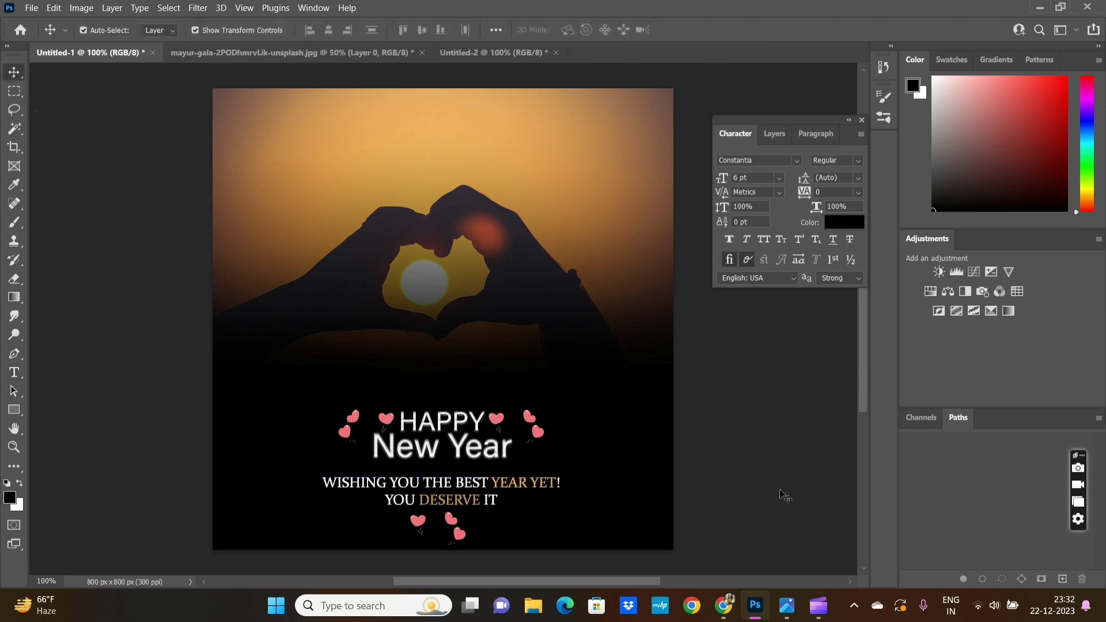
Shrink the lower pink hearts (Layer 3 copy 2) to about 74% and centre them under 'YOU DESERVE IT'
left_click(461, 539)
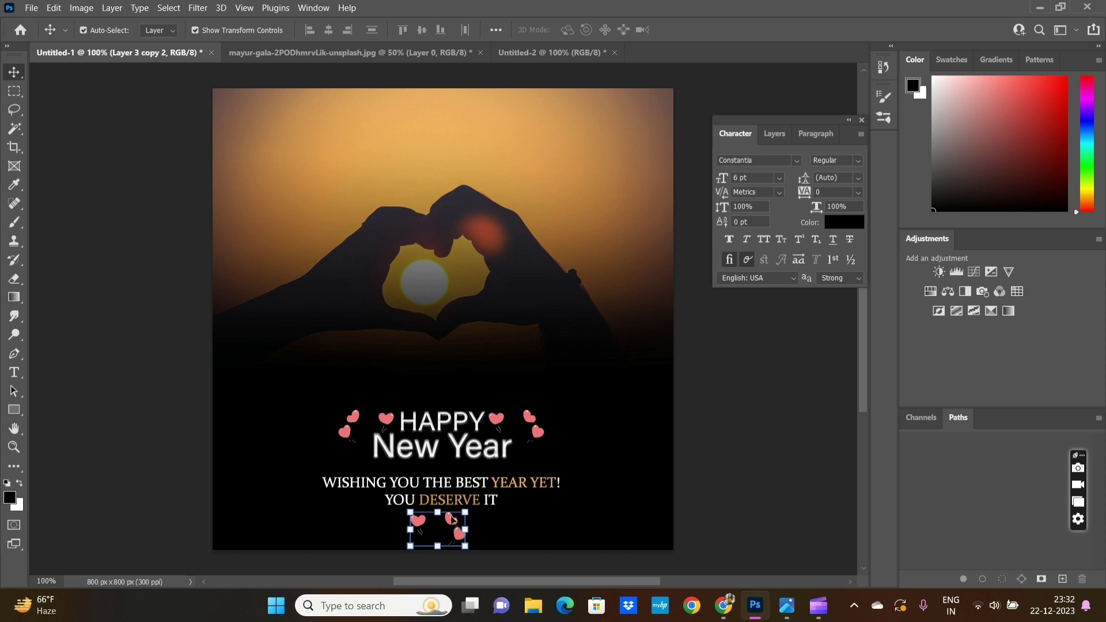
key("ctrl+t")
left_click_drag(410, 512, 460, 526)
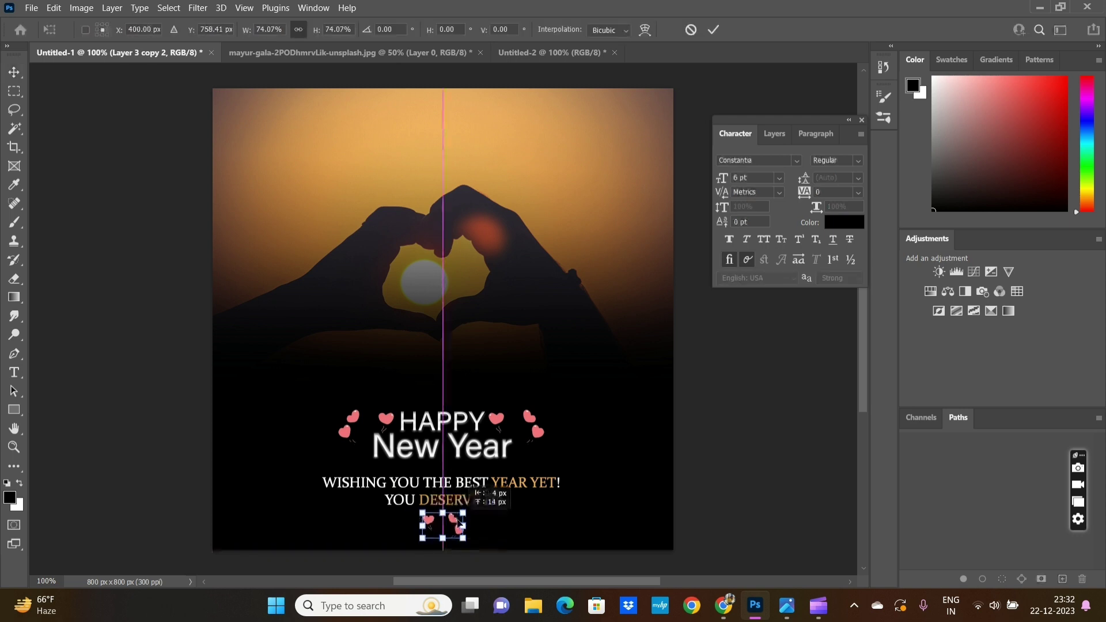
key("Return")
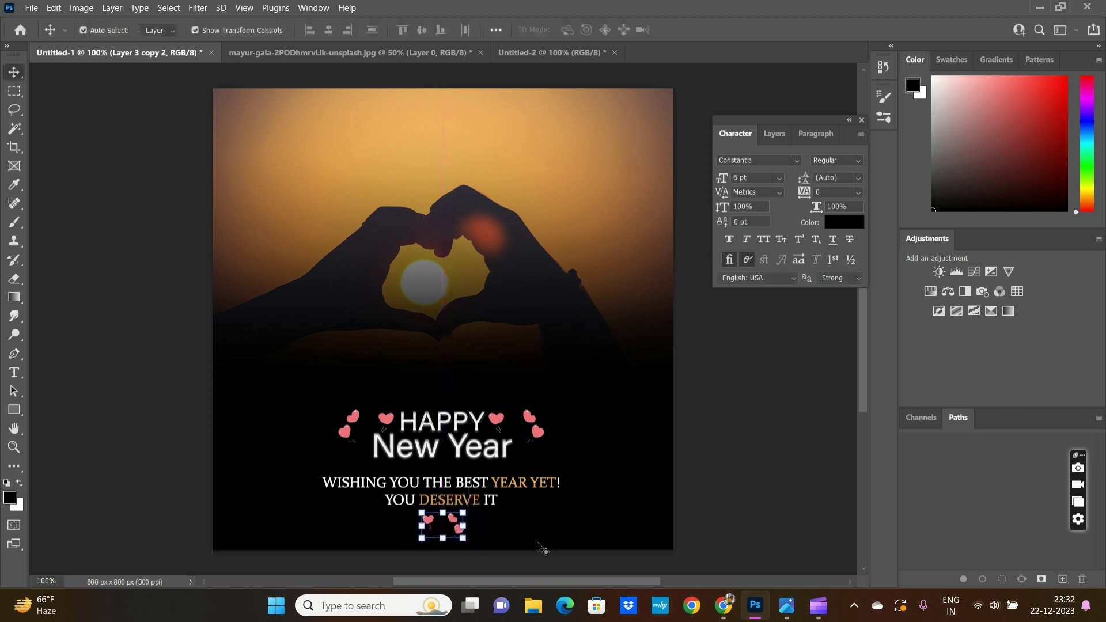
left_click(784, 486)
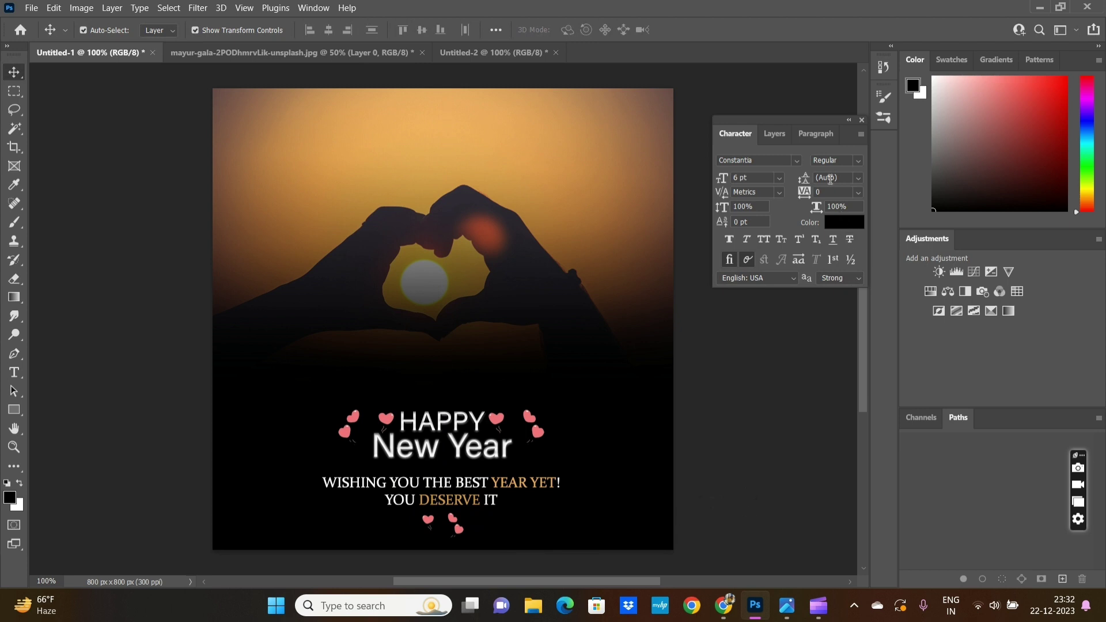
Switch the panel from character settings back to the Layers list, scrolled to the top
left_click(773, 136)
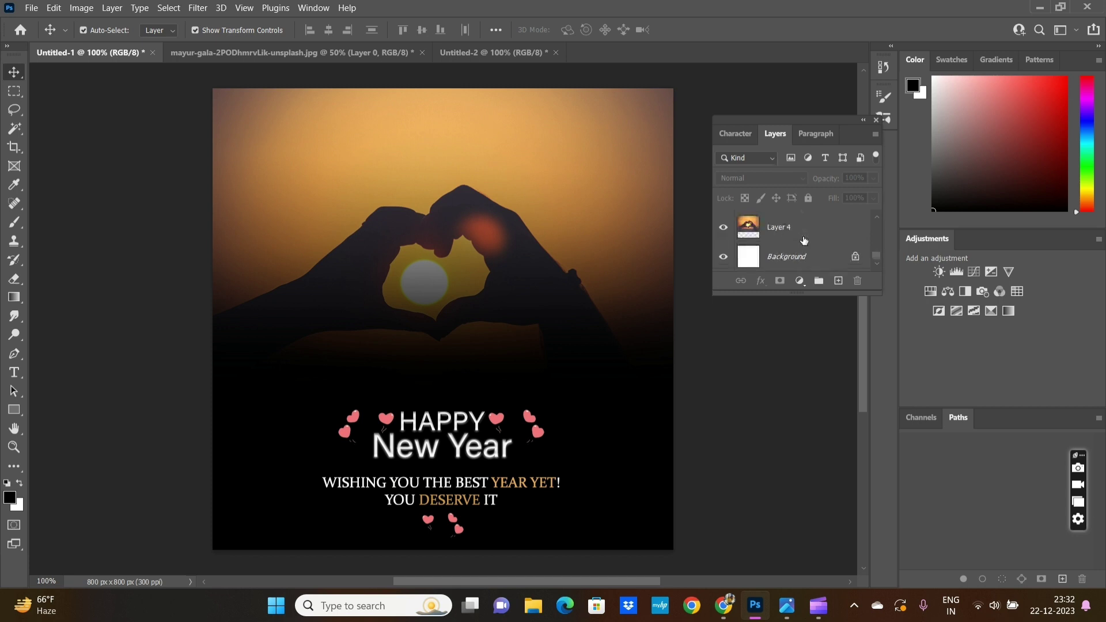
scroll(804, 241, "up", 5)
scroll(804, 241, "up", 3)
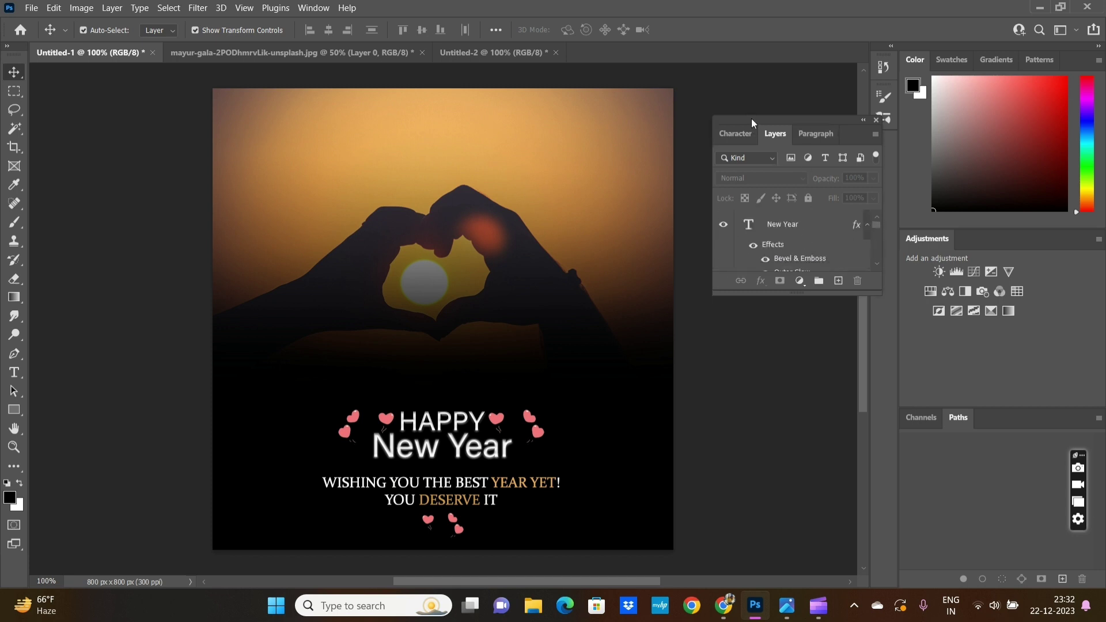